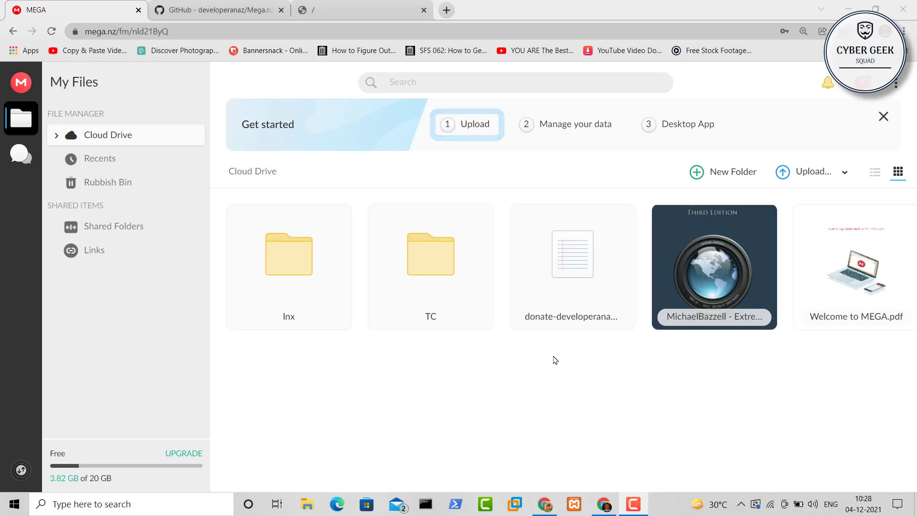
Switch to the herokuapp index tab listing the Inx and TC folders and three files
left_click(351, 10)
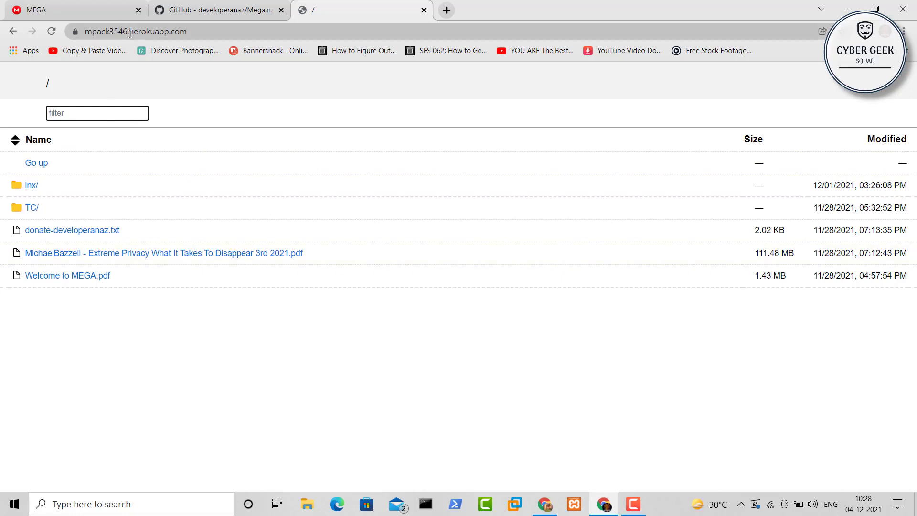
Highlight '.herokuapp.com' in the index address, then return to the MEGA Cloud Drive tab
left_click_drag(129, 31, 214, 25)
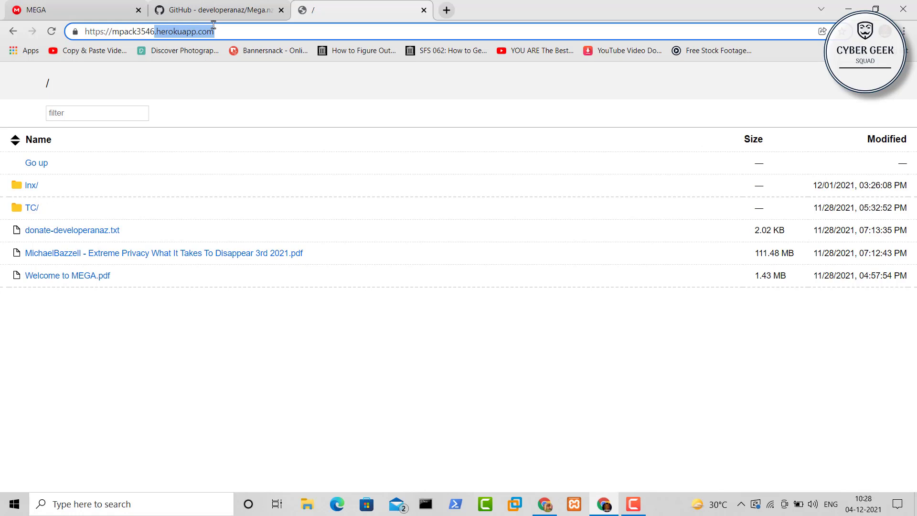
left_click(218, 117)
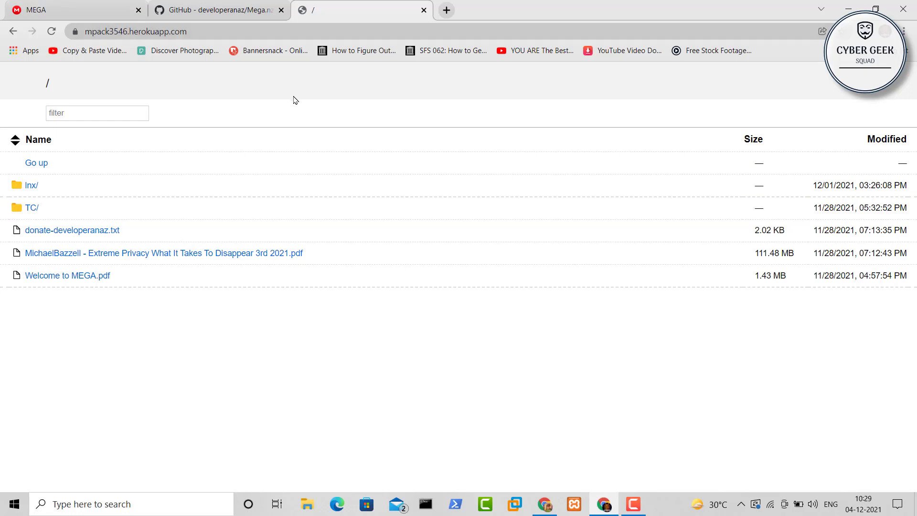
left_click(114, 4)
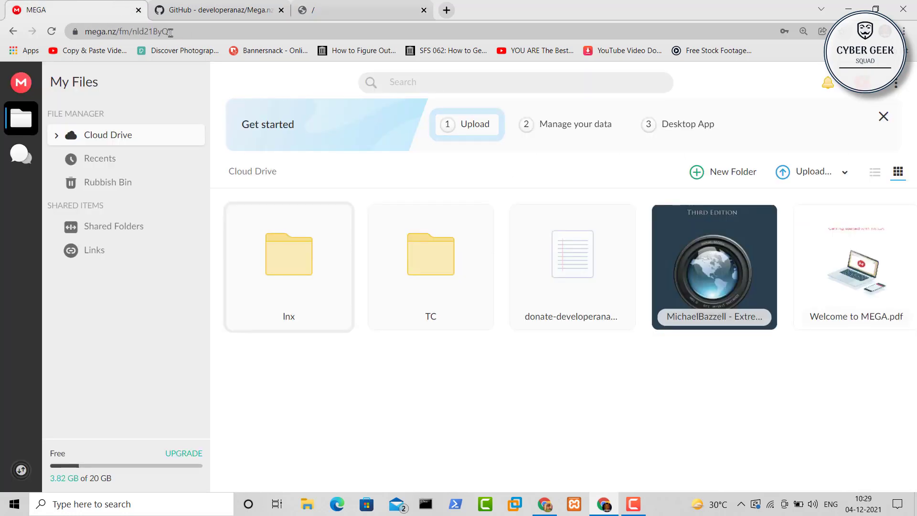
Load heroku.com in a new tab and log out of the Heroku dashboard
left_click(451, 11)
type("hero")
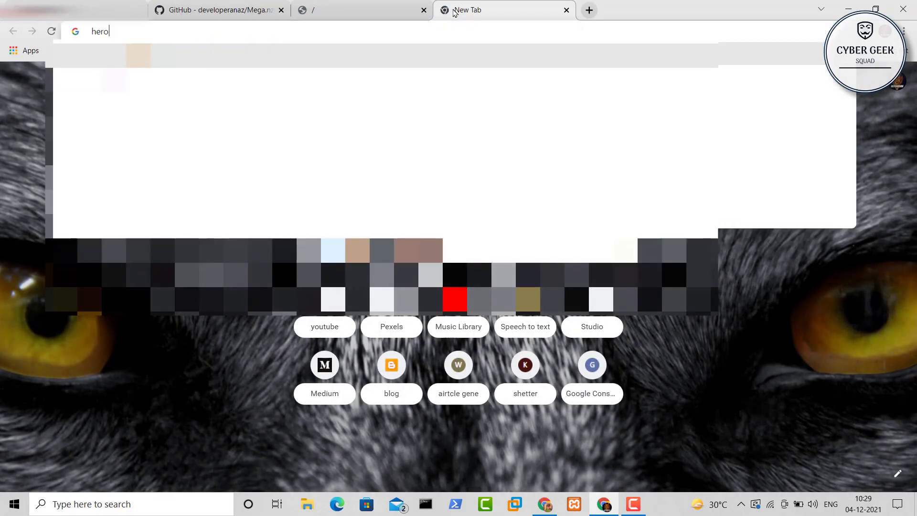
key("Down")
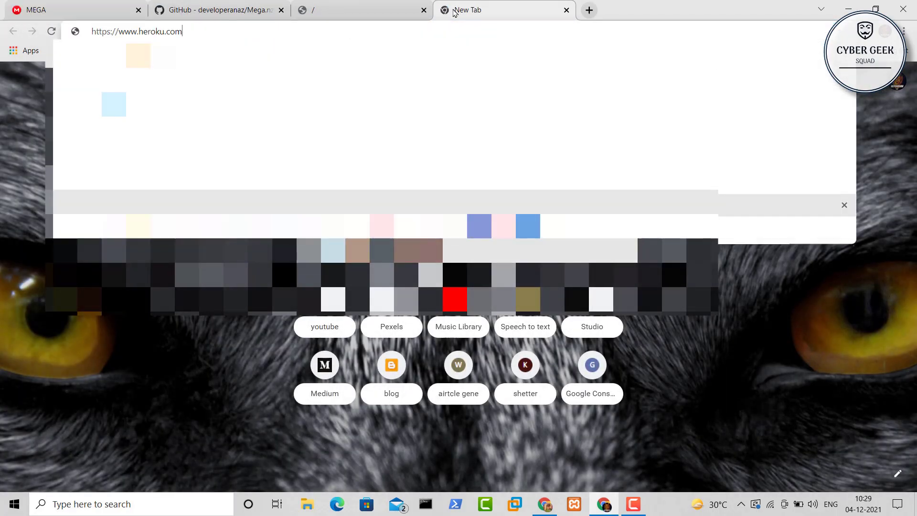
key("Return")
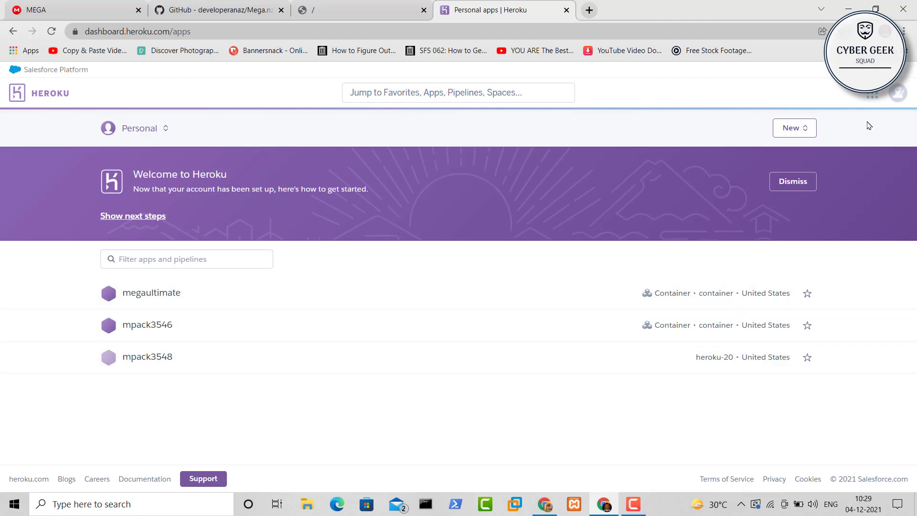
left_click(900, 95)
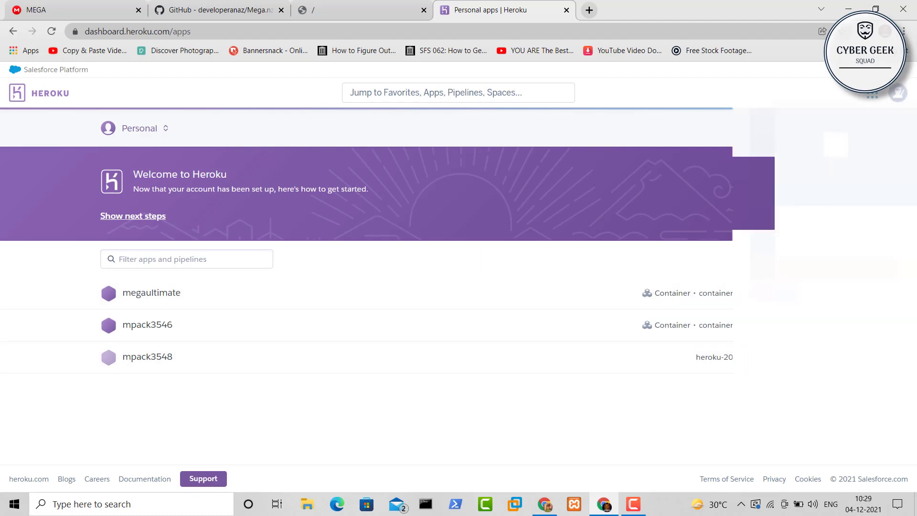
left_click(812, 268)
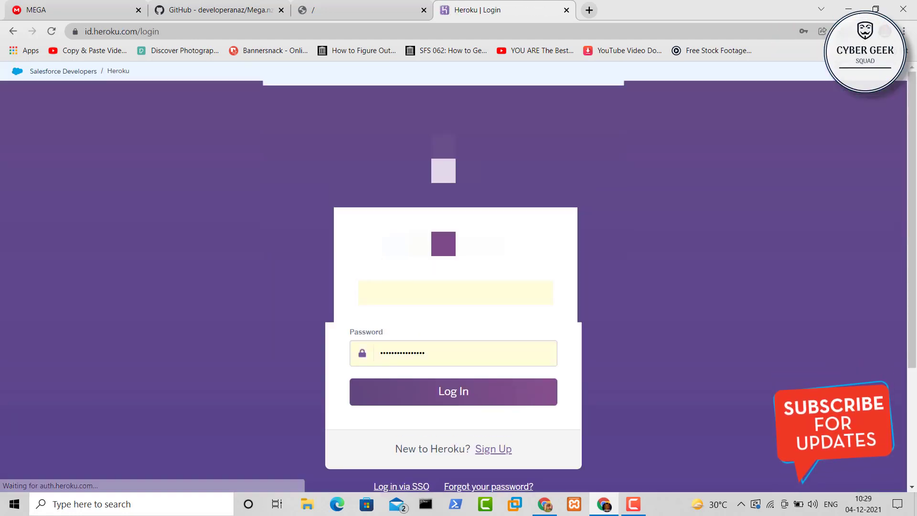
scroll(459, 265, "down", 3)
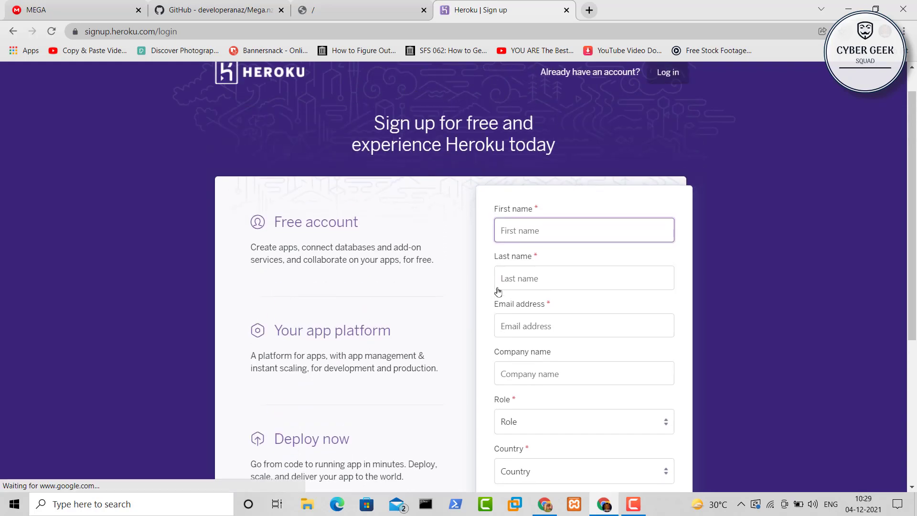
Browse the sign-up form's Role and development language choices without selecting any
scroll(498, 291, "down", 3)
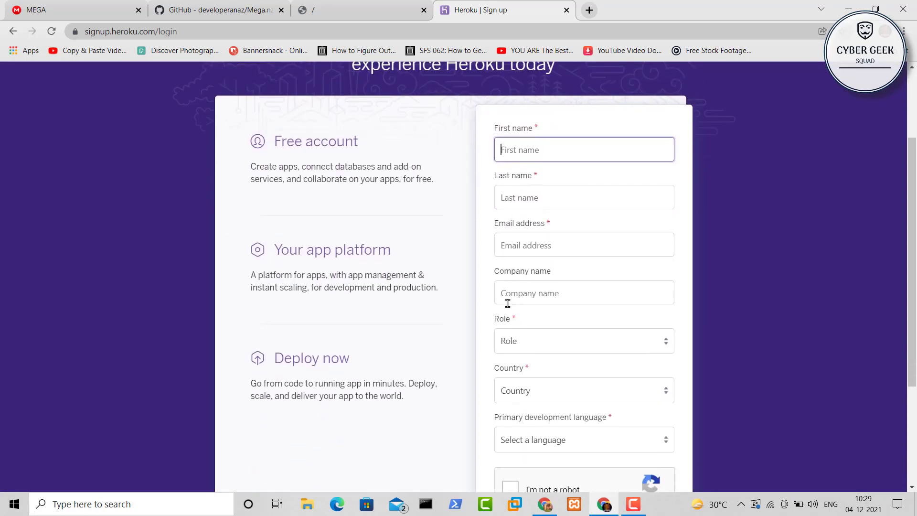
scroll(508, 303, "down", 2)
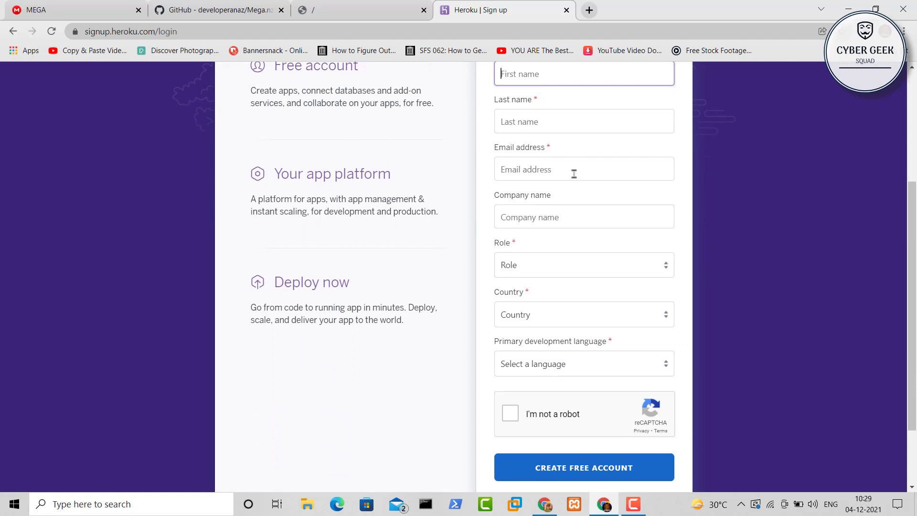
scroll(573, 173, "down", 2)
left_click(544, 185)
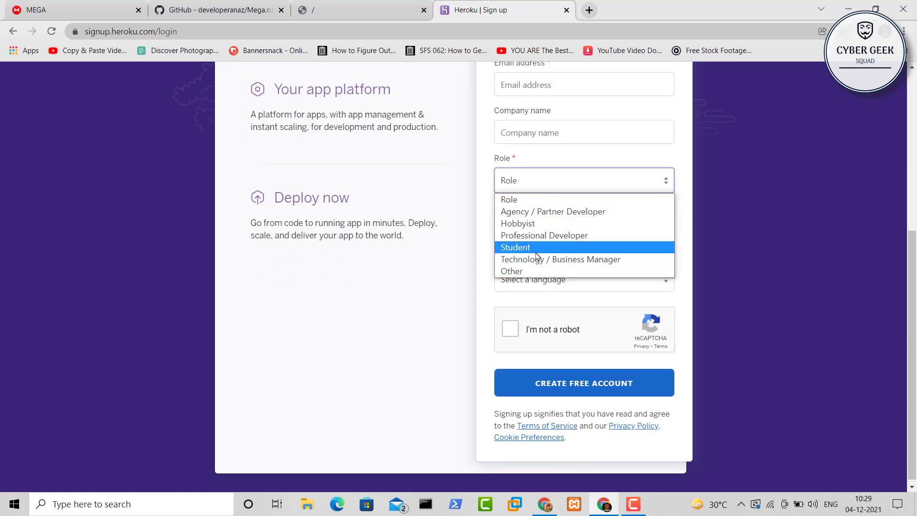
left_click(490, 243)
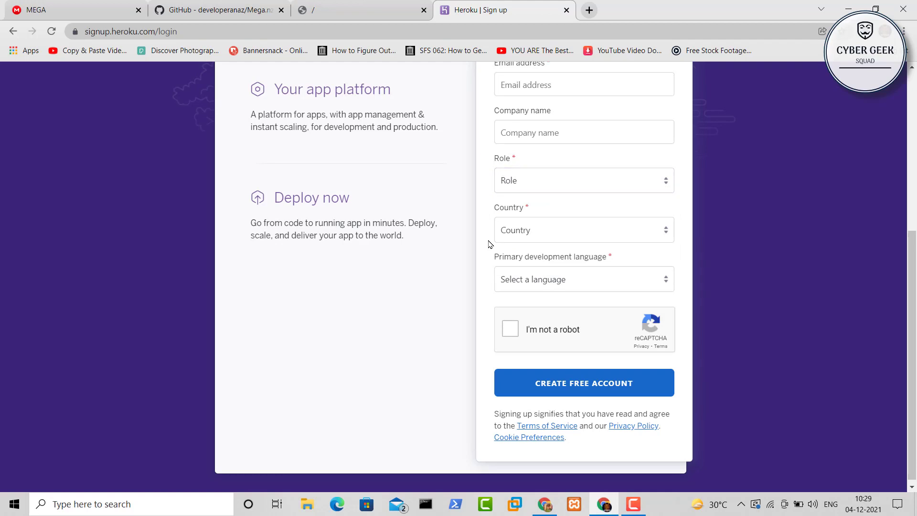
left_click(523, 288)
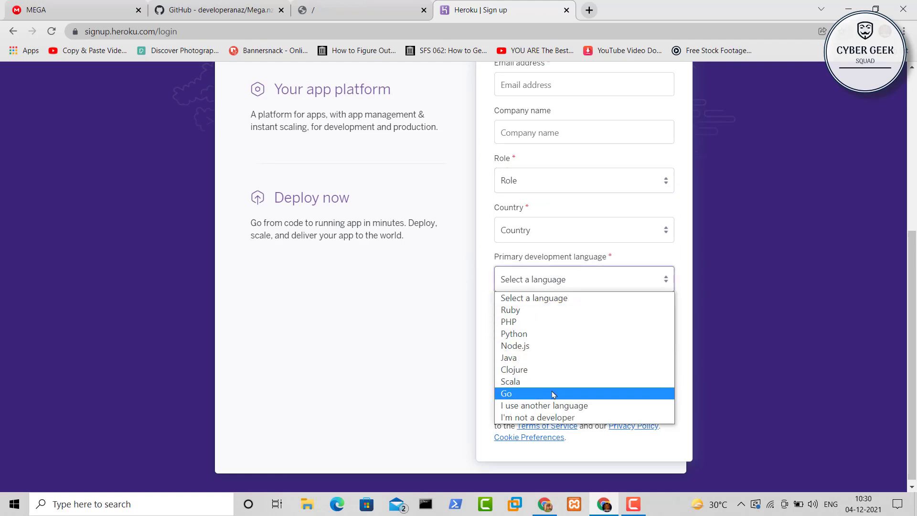
left_click(474, 350)
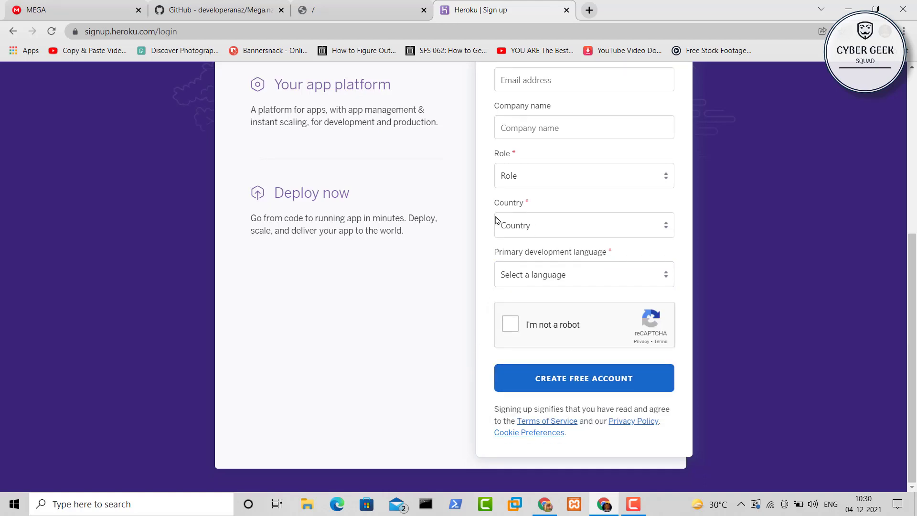
Log back into Heroku with the saved password and open a new blank tab
scroll(498, 217, "up", 6)
left_click(682, 97)
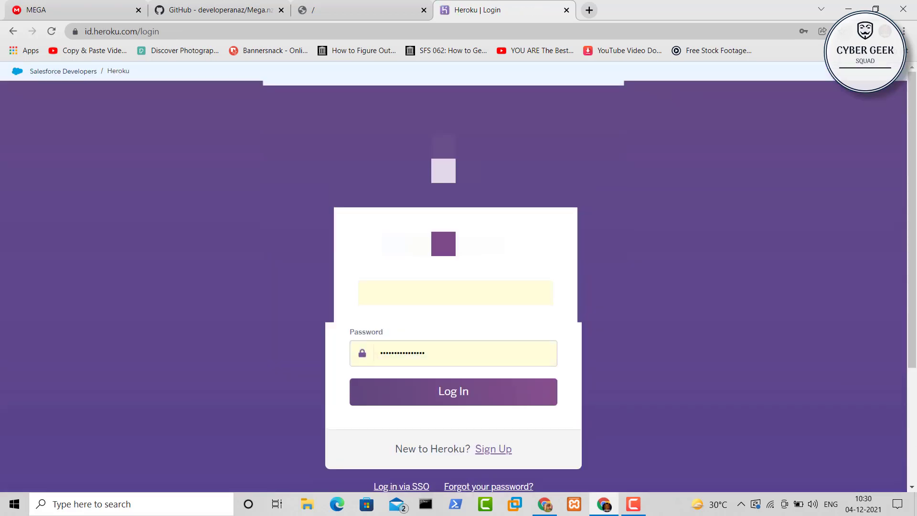
left_click(486, 390)
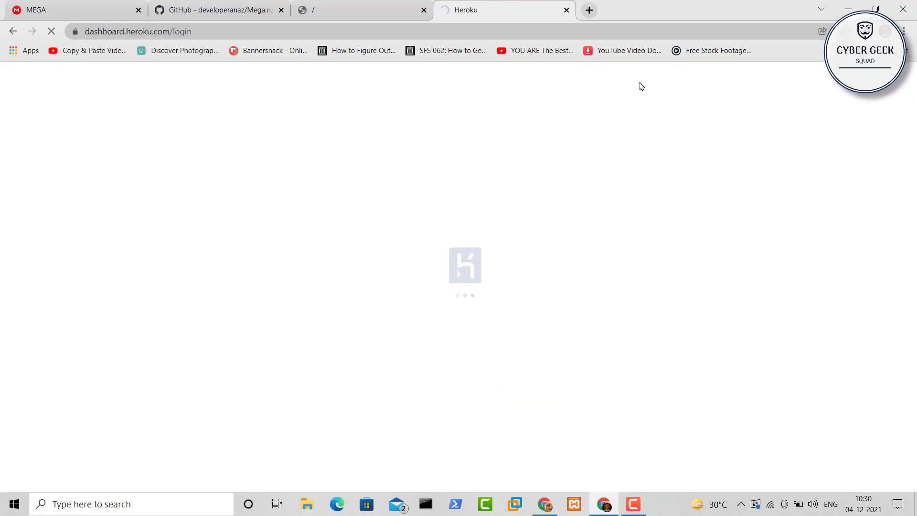
left_click(591, 12)
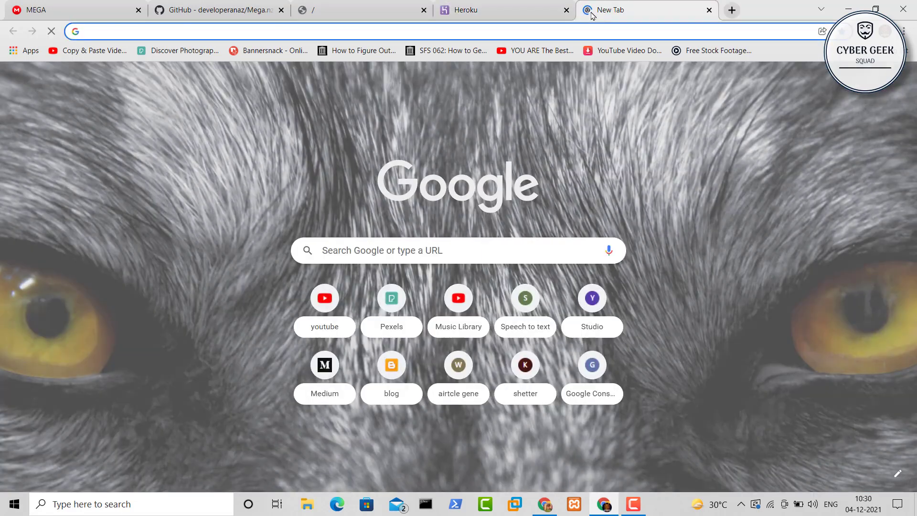
Load the shared WiFi Security Bootcamp 2021 mega.nz folder and check the fourth video's 717 MB size
key("Return")
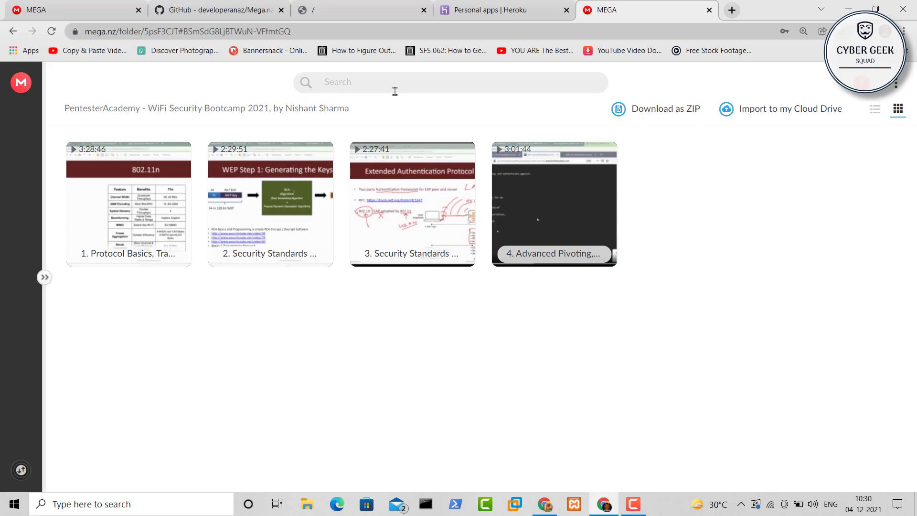
mouse_move(604, 258)
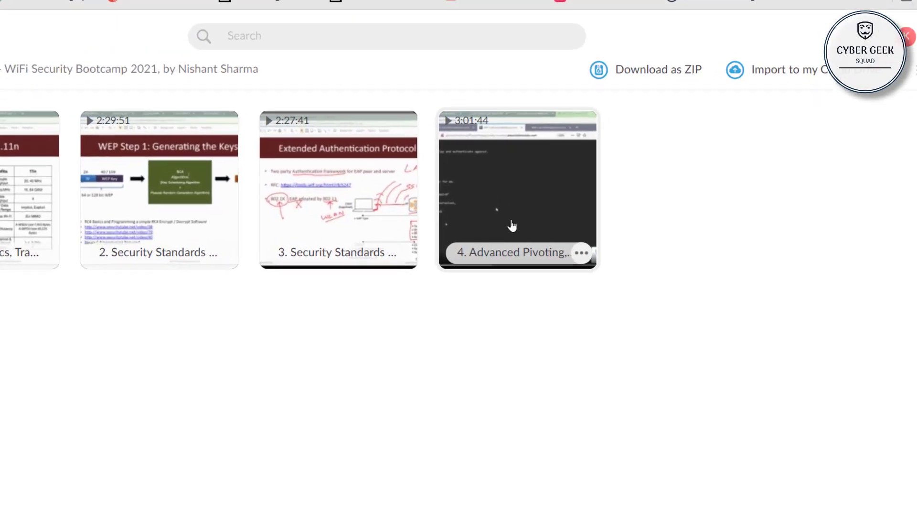
mouse_move(541, 258)
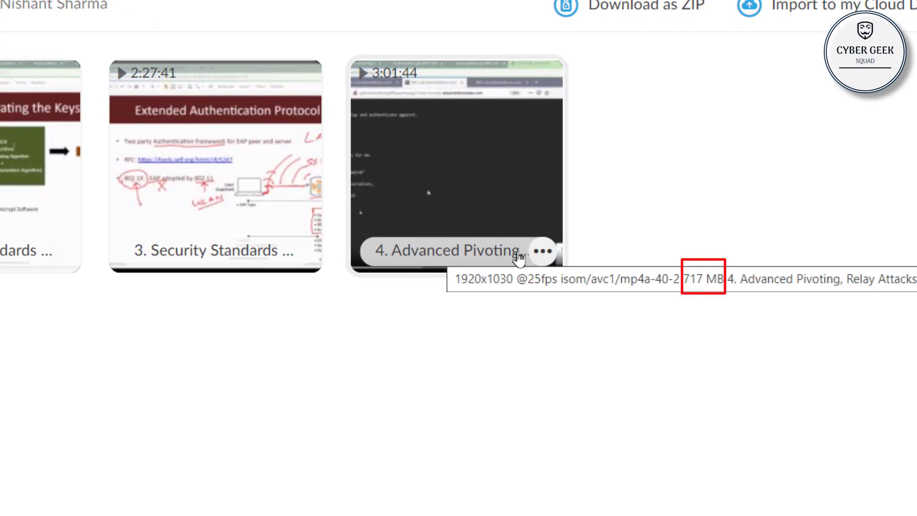
mouse_move(295, 260)
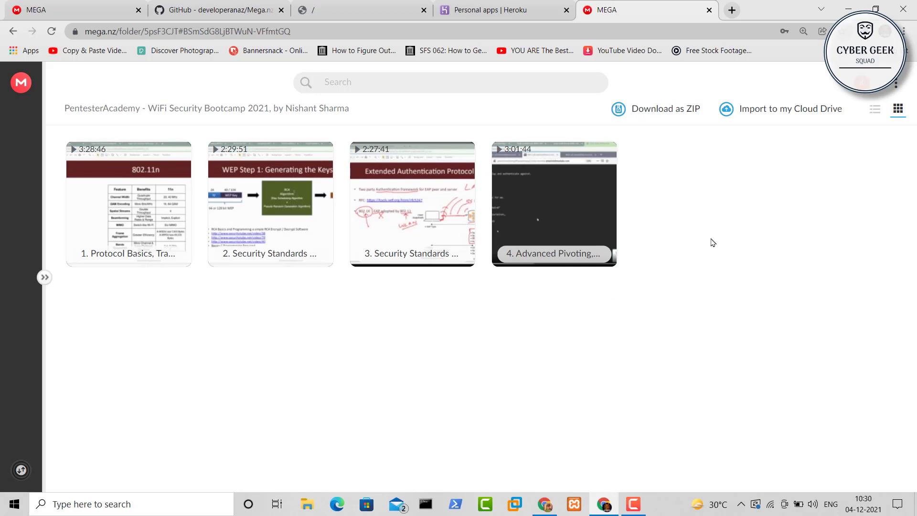
Import the shared course into a new 'Wifi' folder in Cloud Drive and close the older MEGA tab
left_click(777, 111)
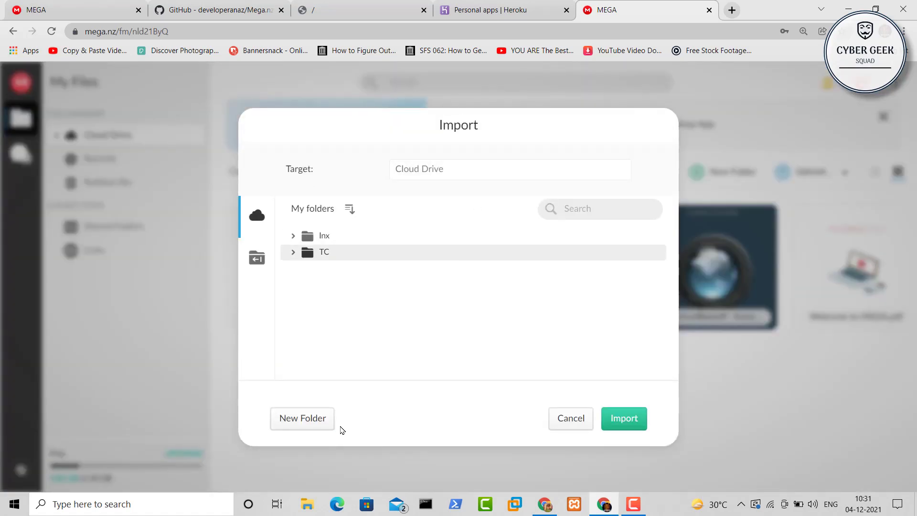
left_click(300, 420)
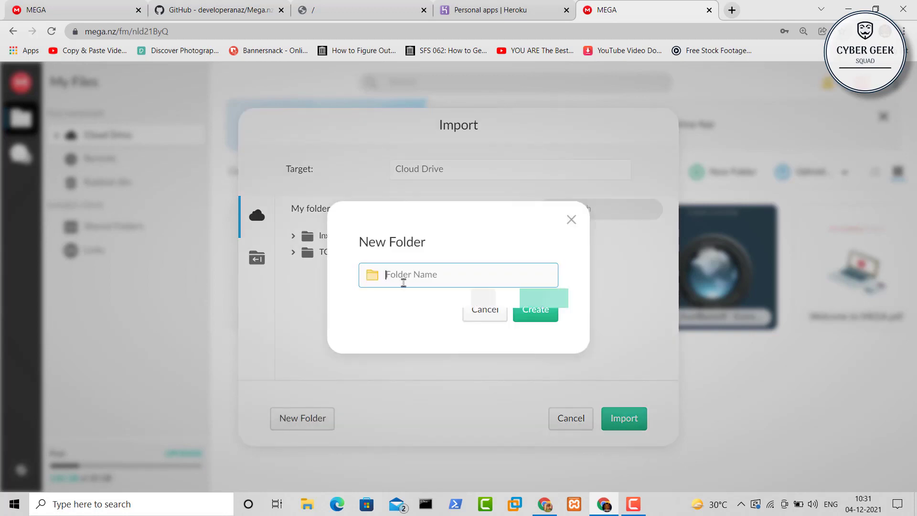
left_click(404, 283)
type("Wif")
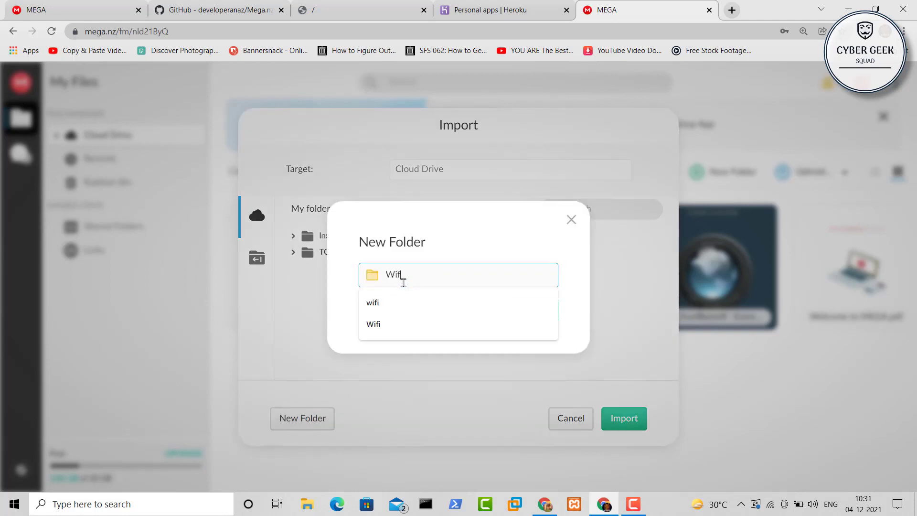
type("i")
left_click(385, 324)
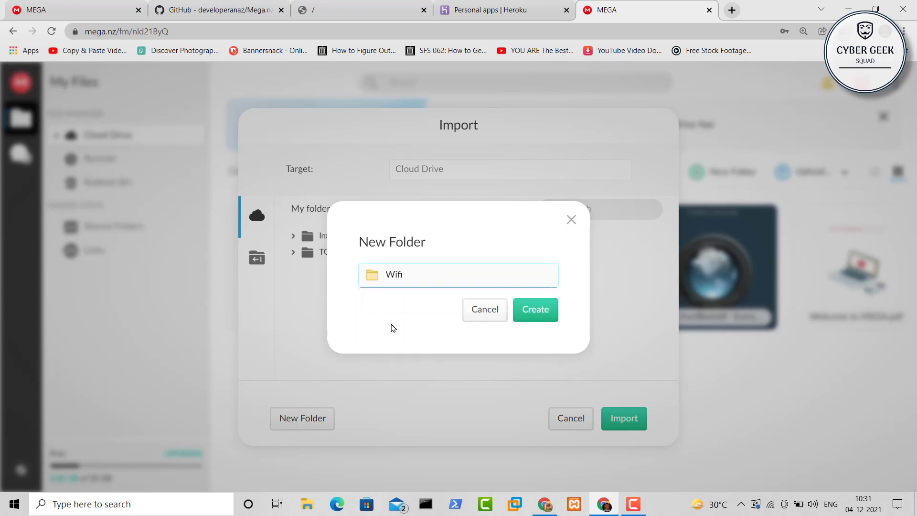
left_click(536, 315)
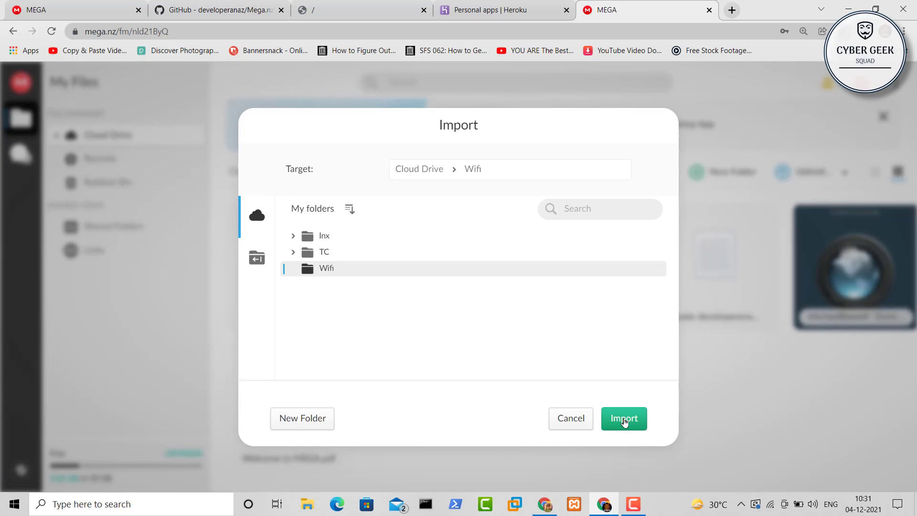
left_click(624, 419)
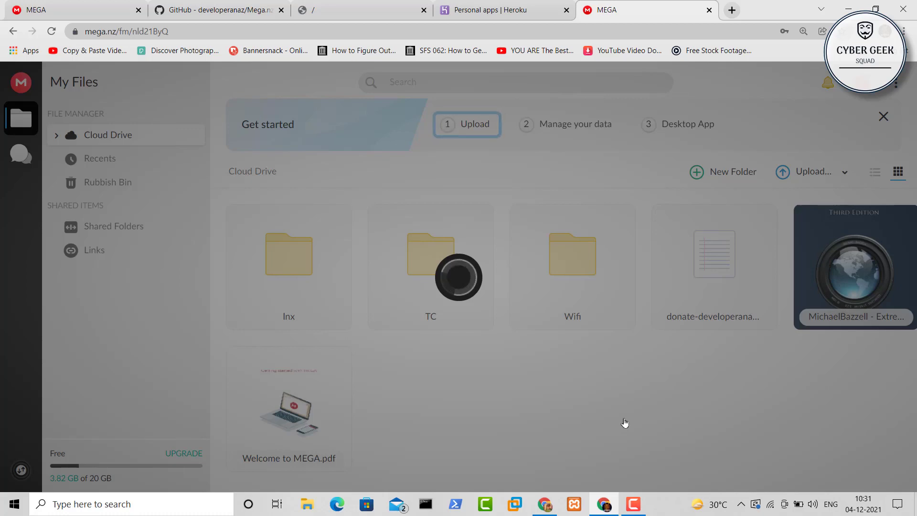
left_click(35, 5)
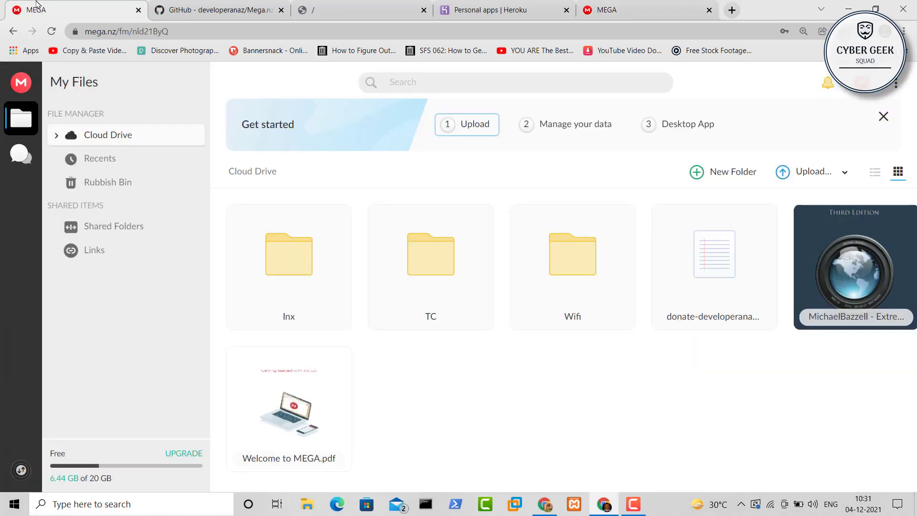
left_click(138, 10)
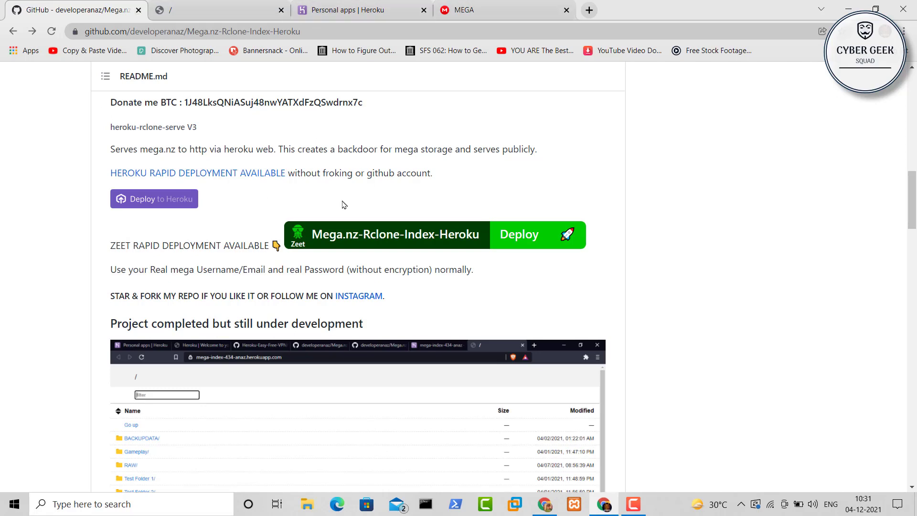
Read through the Mega.nz-Rclone-Index-Heroku README, then return to the MEGA Cloud Drive
scroll(342, 203, "up", 10)
scroll(342, 203, "up", 7)
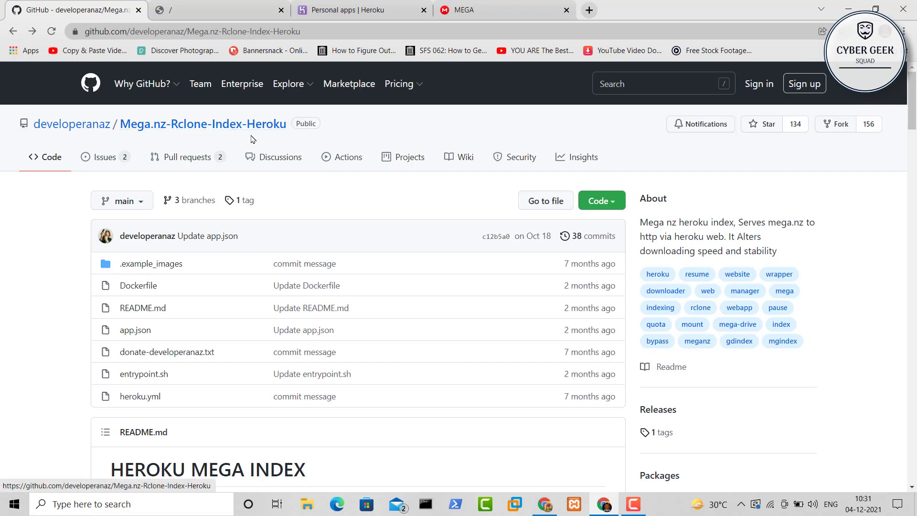
scroll(403, 302, "down", 7)
scroll(403, 301, "down", 20)
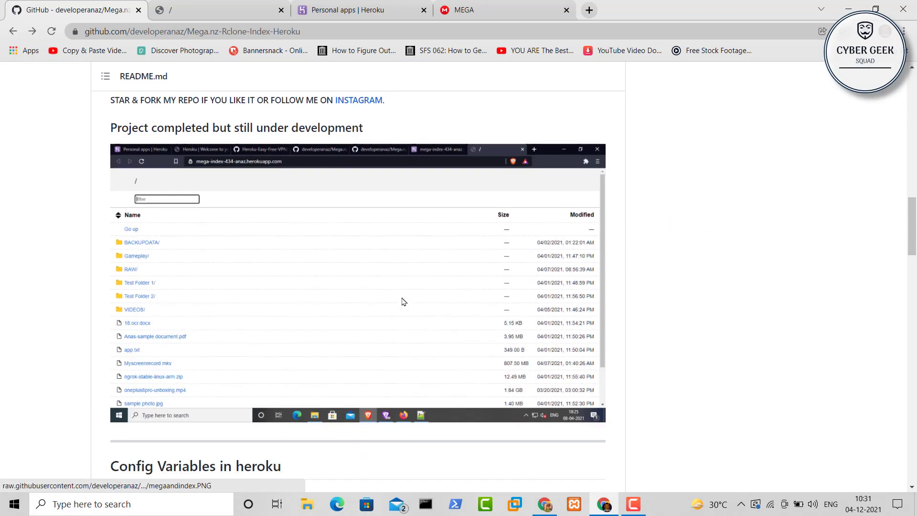
scroll(403, 301, "down", 11)
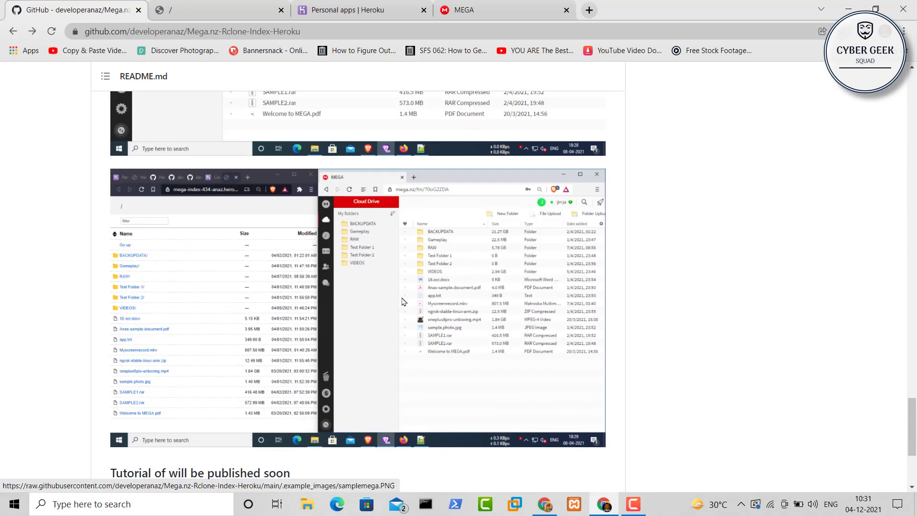
scroll(403, 302, "up", 11)
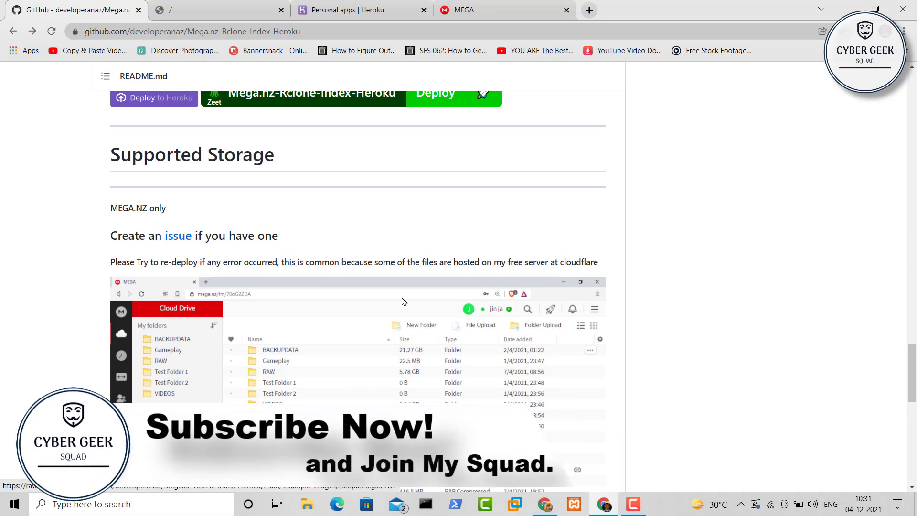
scroll(403, 302, "up", 6)
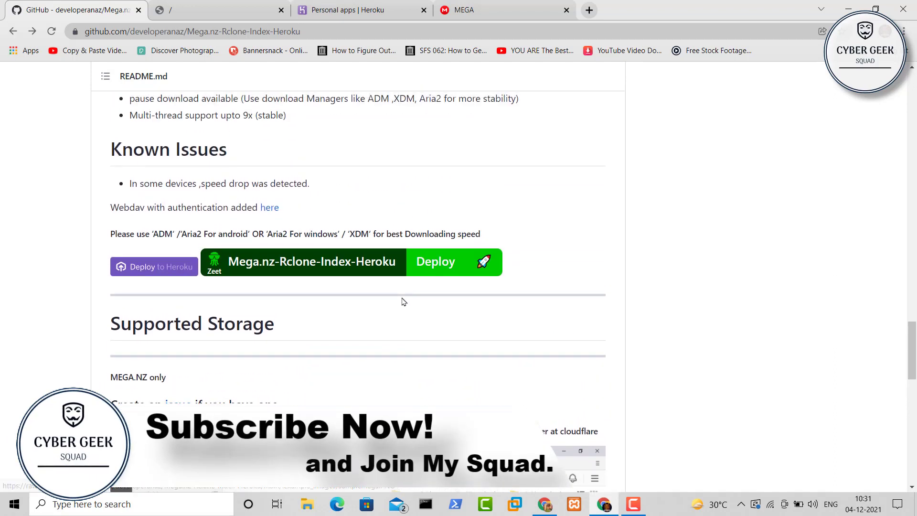
scroll(403, 302, "up", 1)
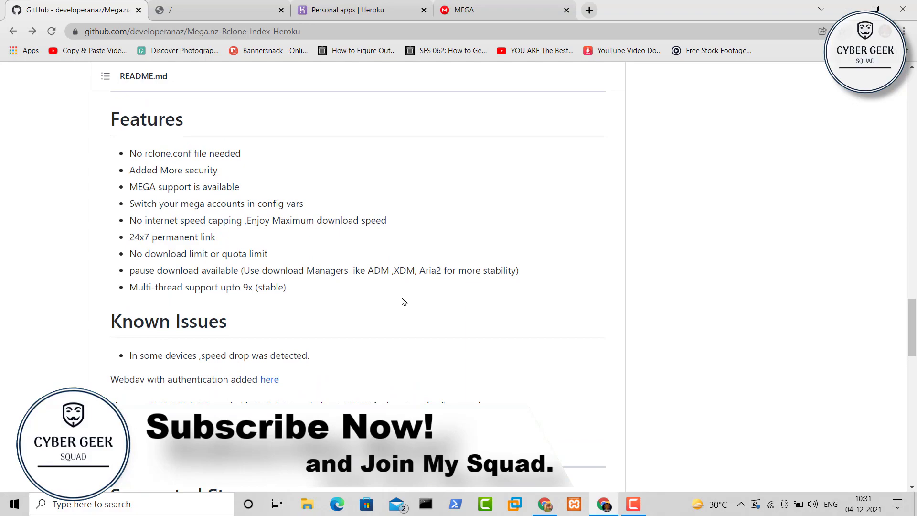
scroll(403, 302, "up", 15)
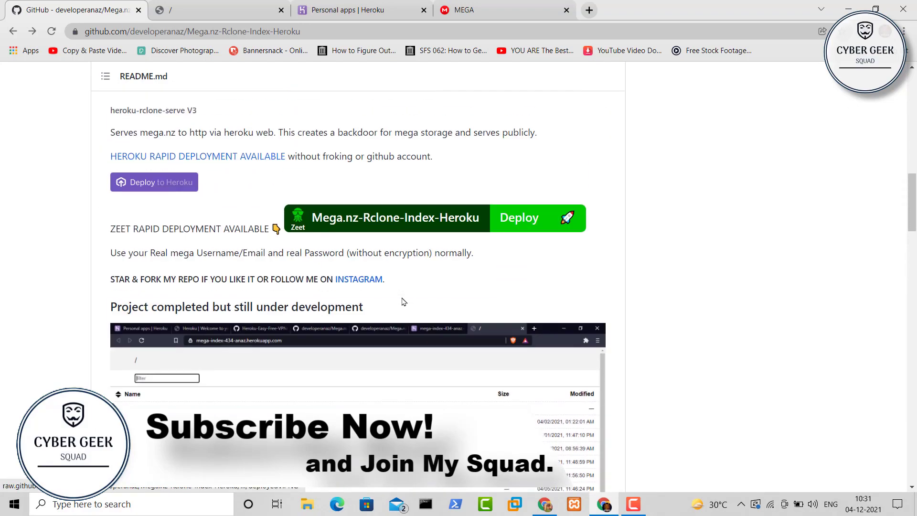
scroll(403, 301, "up", 10)
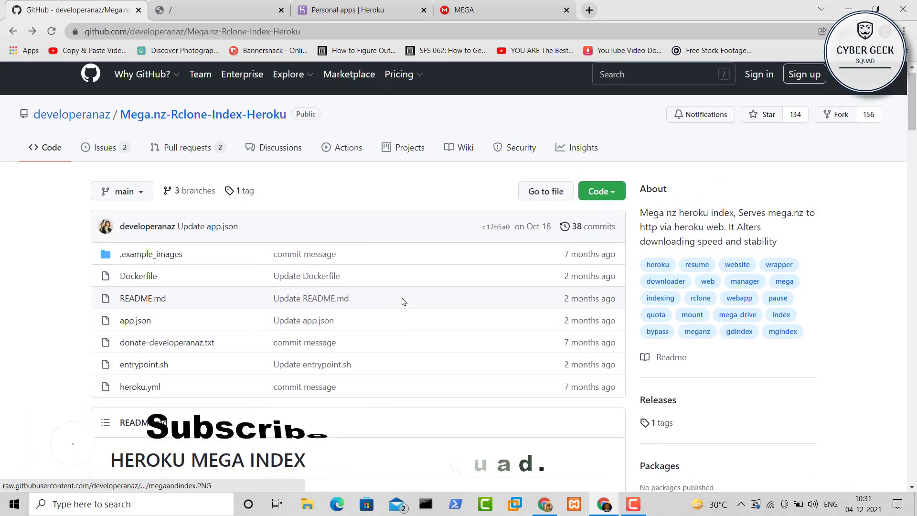
scroll(403, 301, "down", 7)
left_click(463, 10)
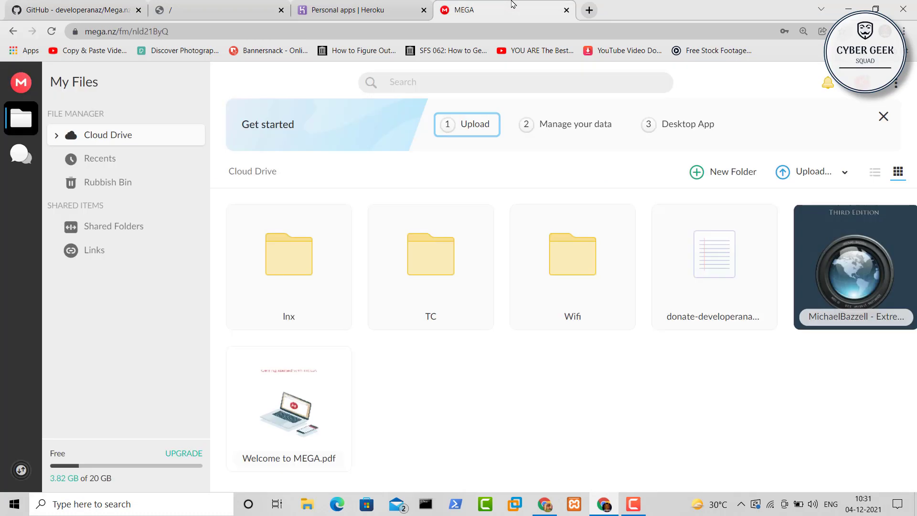
Open Wifi and its WiFi Security Bootcamp course folder to confirm four videos, then return to GitHub
left_click(575, 264)
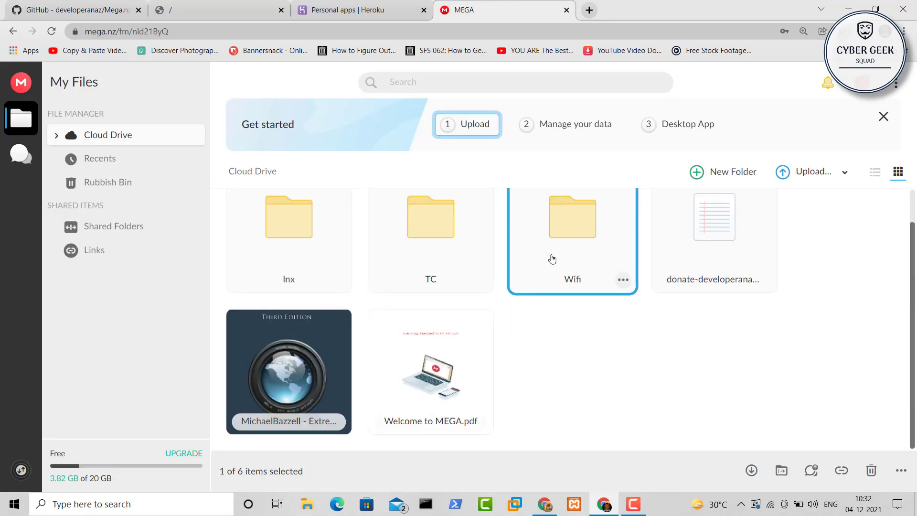
double_click(553, 232)
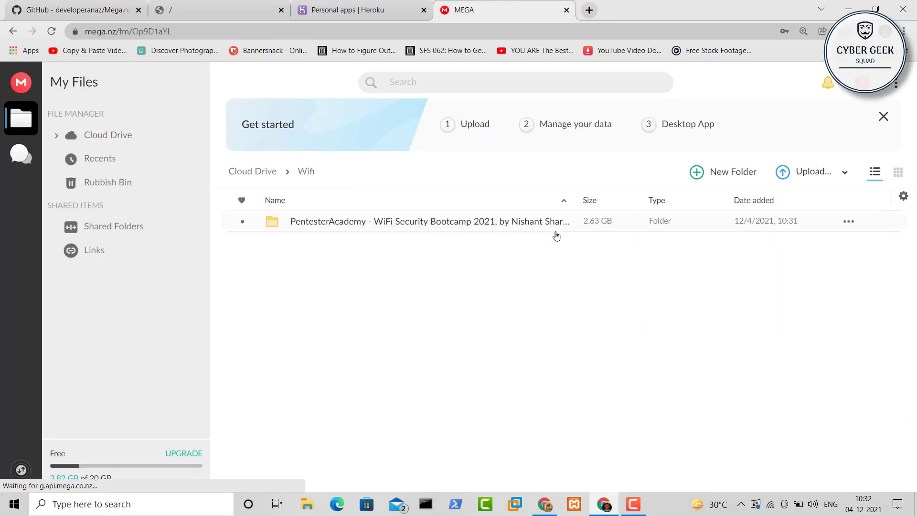
double_click(329, 224)
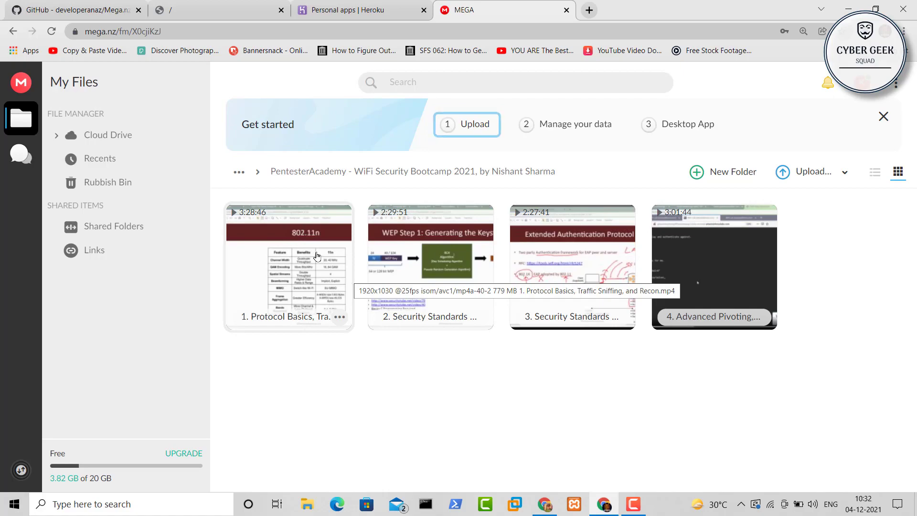
left_click(76, 9)
scroll(170, 191, "up", 3)
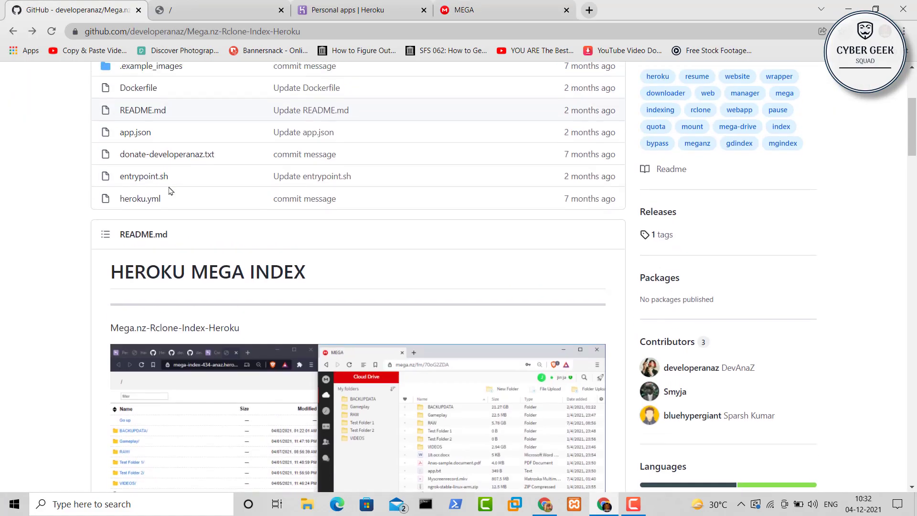
Open the README's Deploy to Heroku link in a separate tab
scroll(171, 191, "up", 4)
scroll(170, 190, "down", 10)
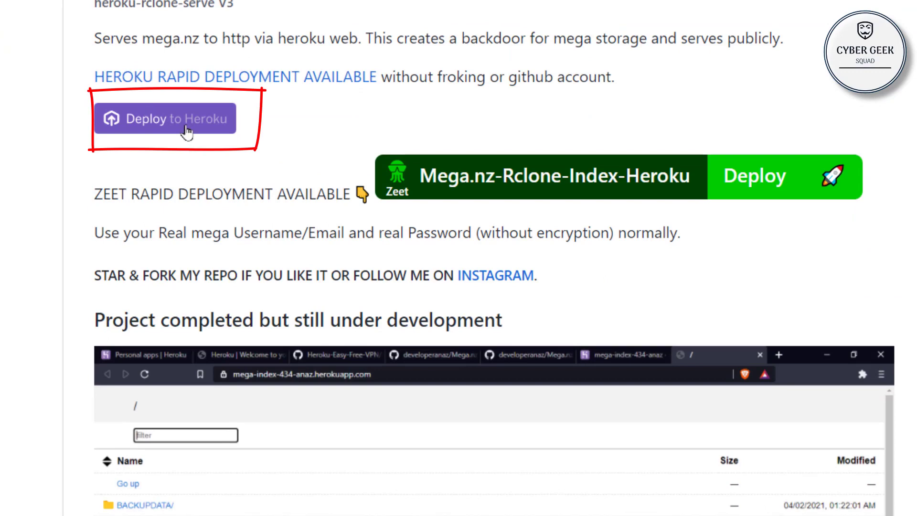
middle_click(186, 132)
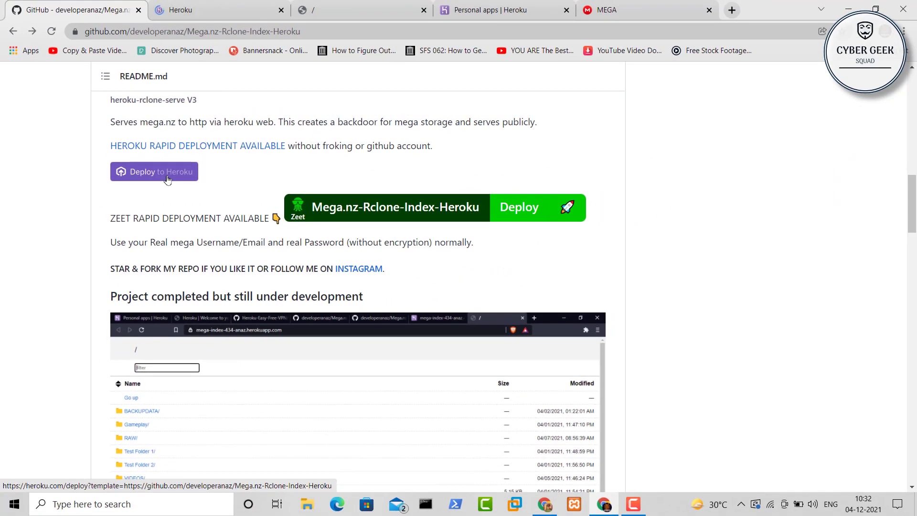
Close the old mpack3546 index and Heroku apps dashboard tabs, leaving the Create New App form in front
left_click(461, 9)
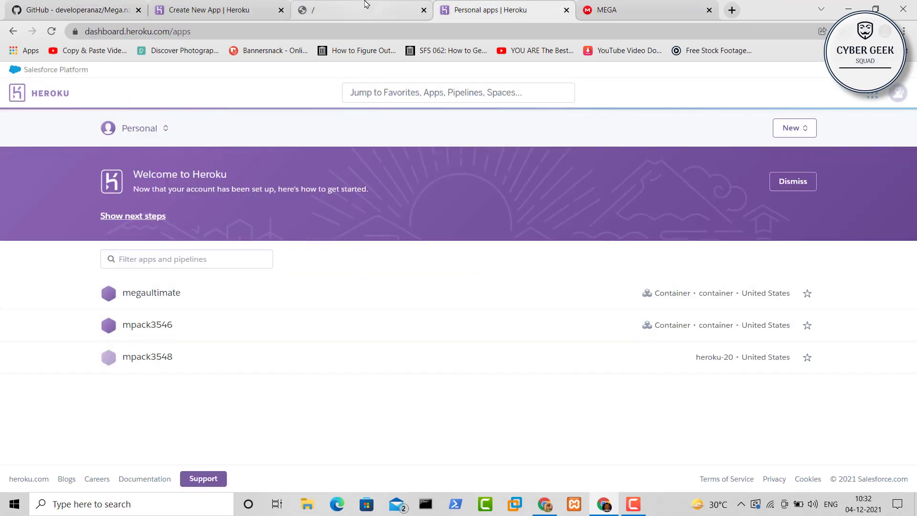
left_click(365, 5)
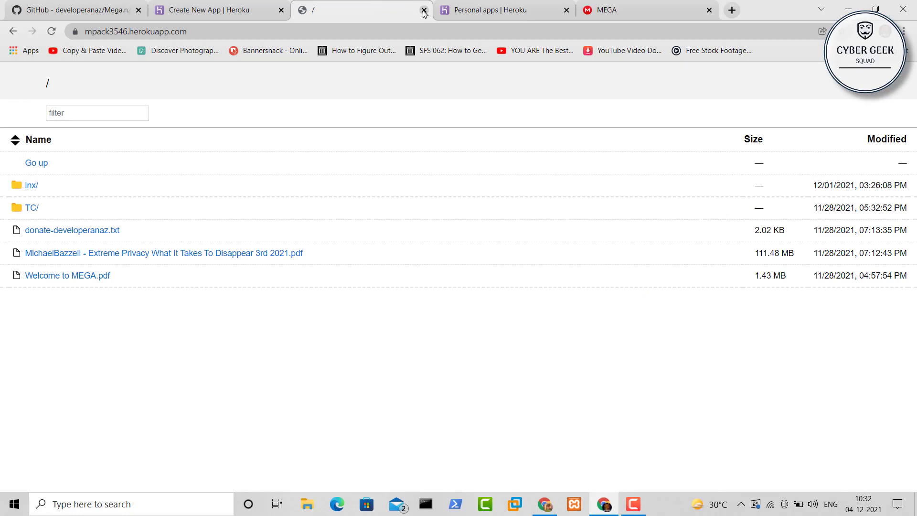
left_click(424, 10)
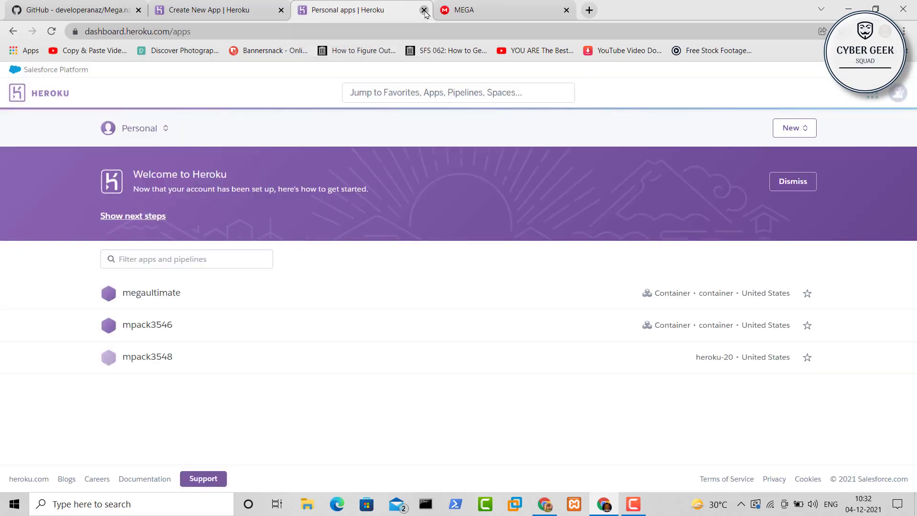
left_click(424, 10)
left_click(224, 8)
left_click(72, 7)
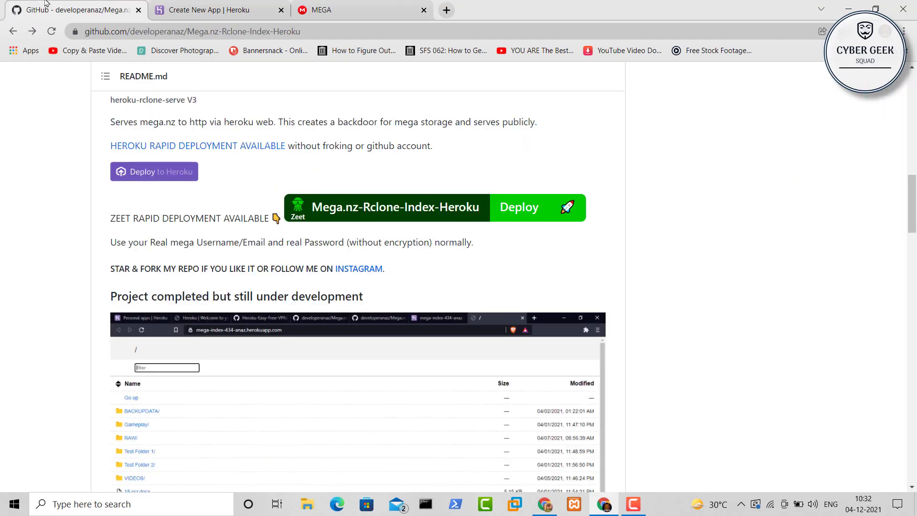
left_click(203, 4)
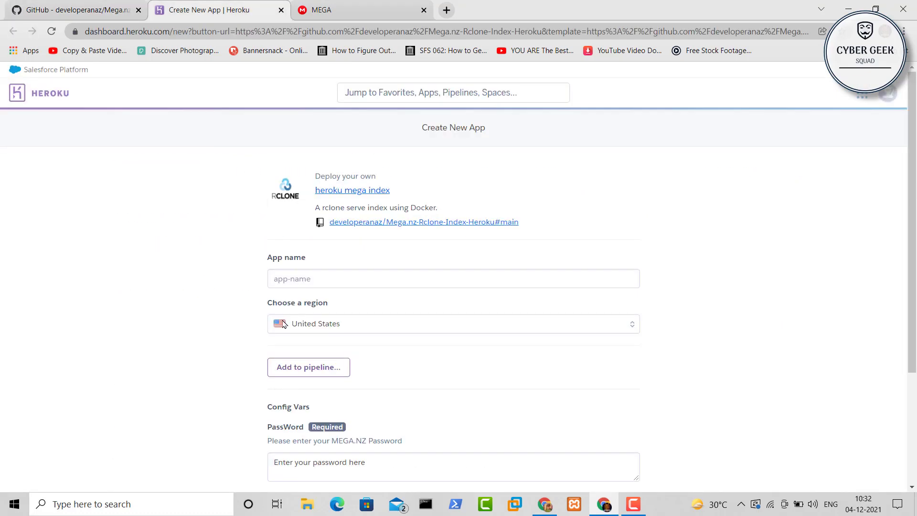
Enter megadownloads121 as the new Heroku app name
scroll(213, 315, "down", 1)
scroll(213, 315, "up", 1)
left_click(304, 282)
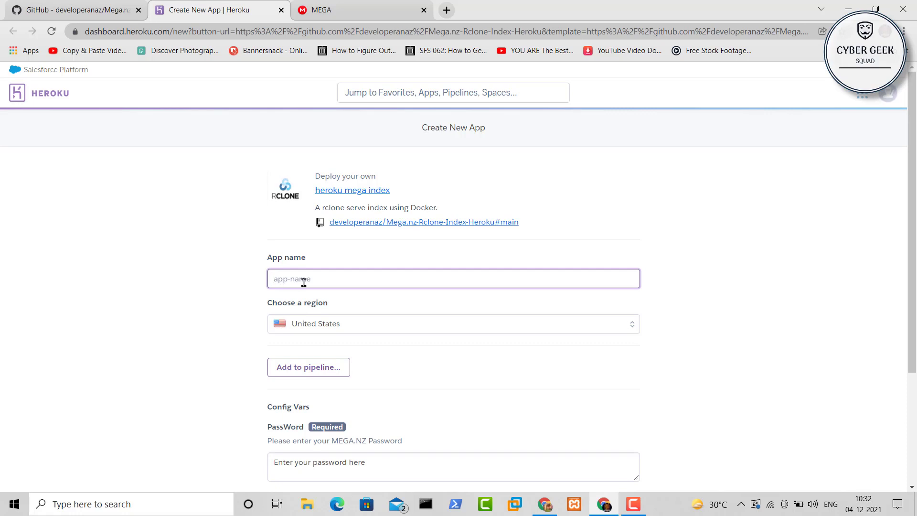
type("mega")
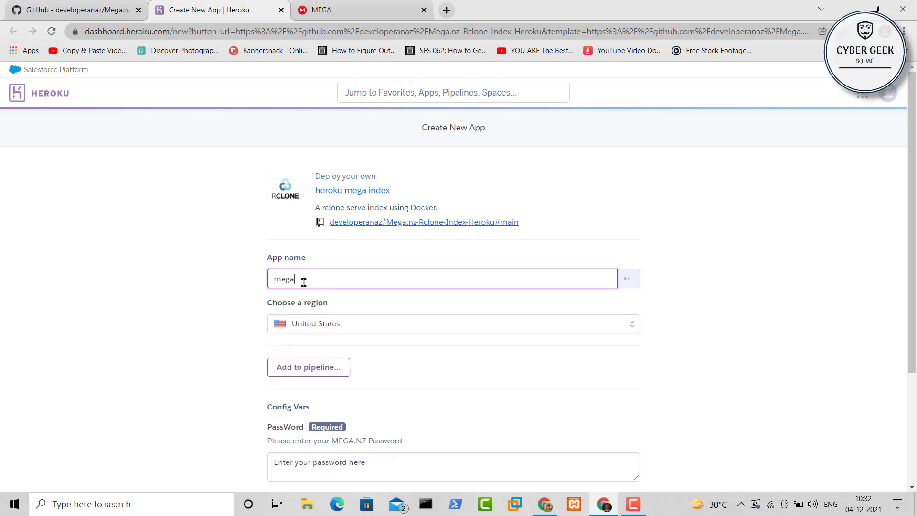
type("download")
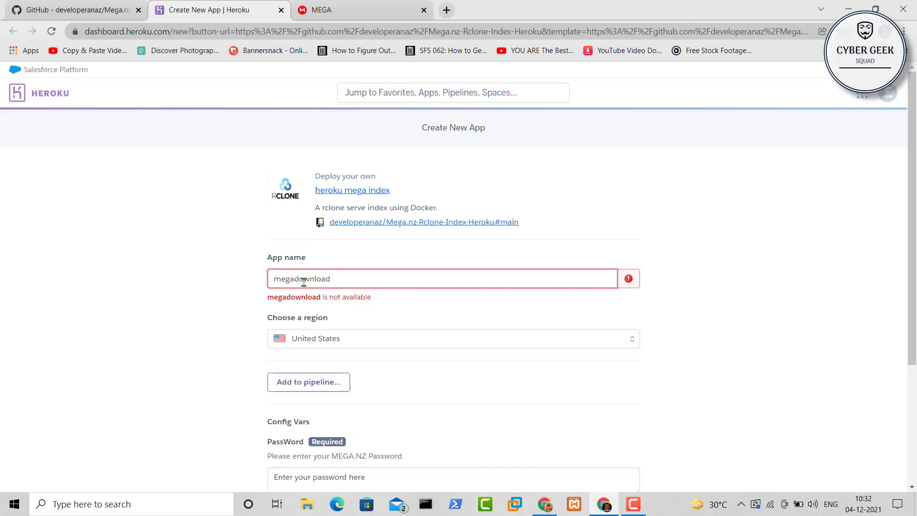
type("s121")
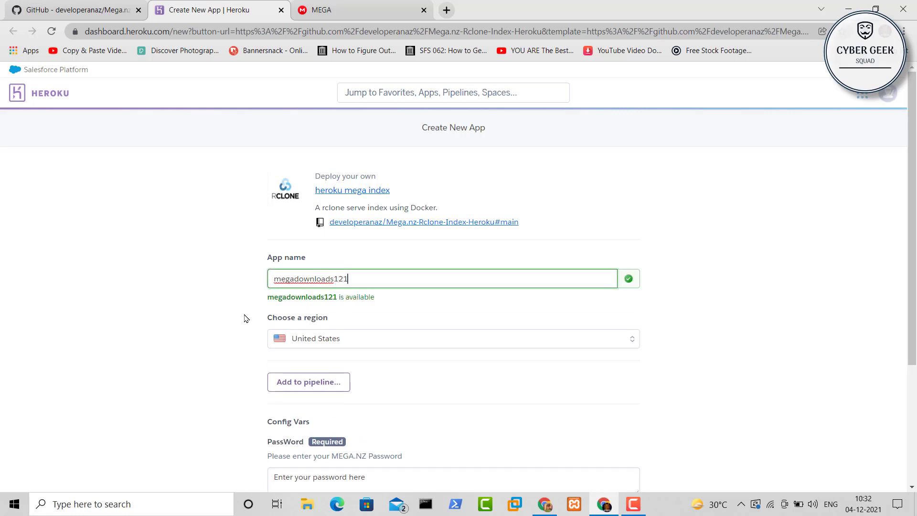
Paste the MEGA account password into the Config Vars password field
scroll(347, 231, "down", 1)
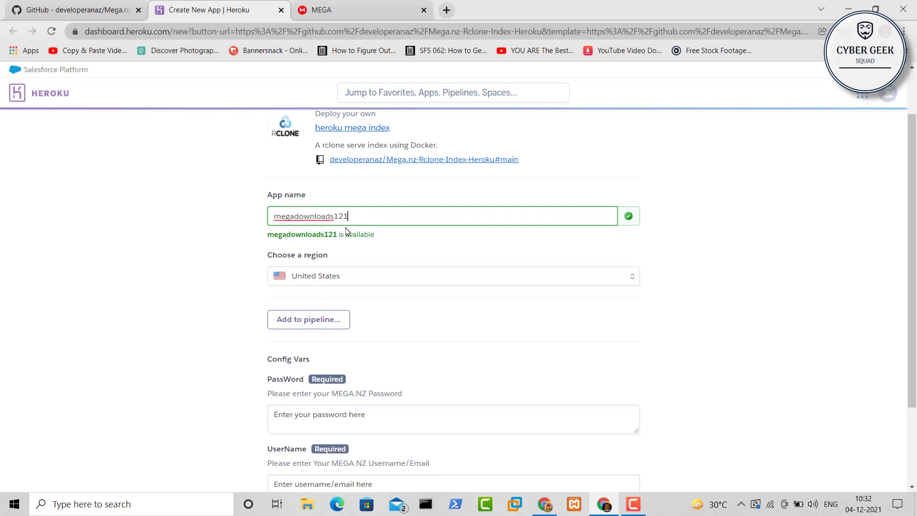
scroll(268, 292, "down", 2)
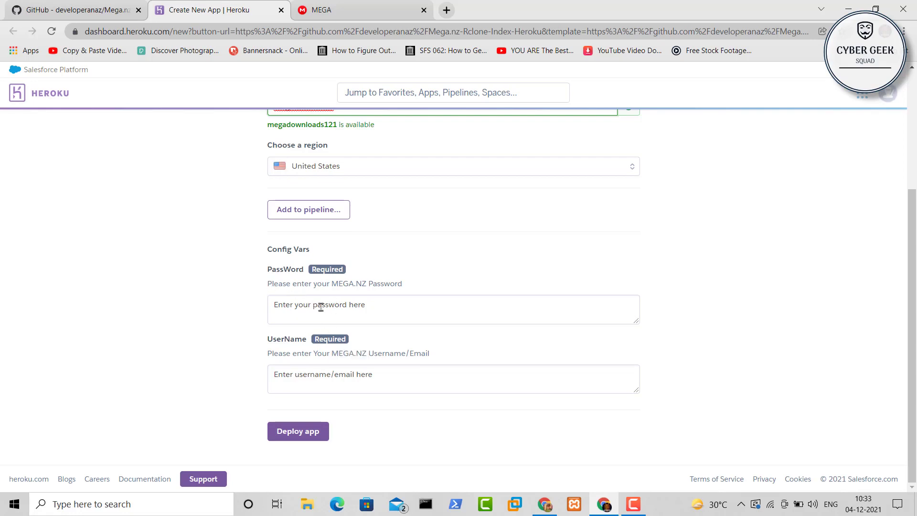
left_click(332, 10)
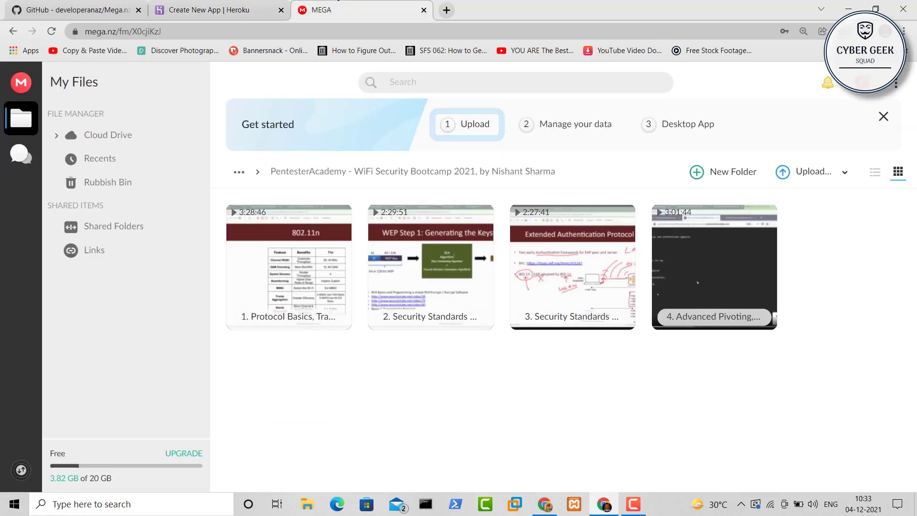
left_click(205, 6)
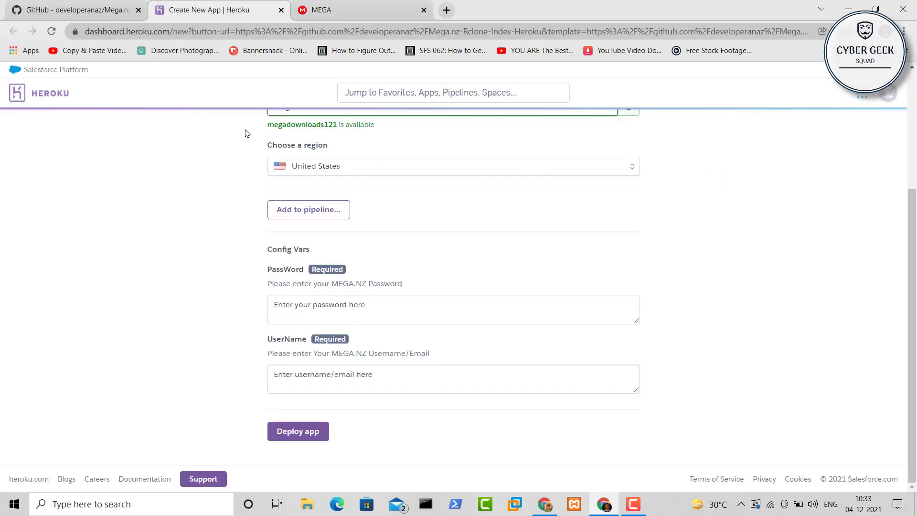
left_click(382, 305)
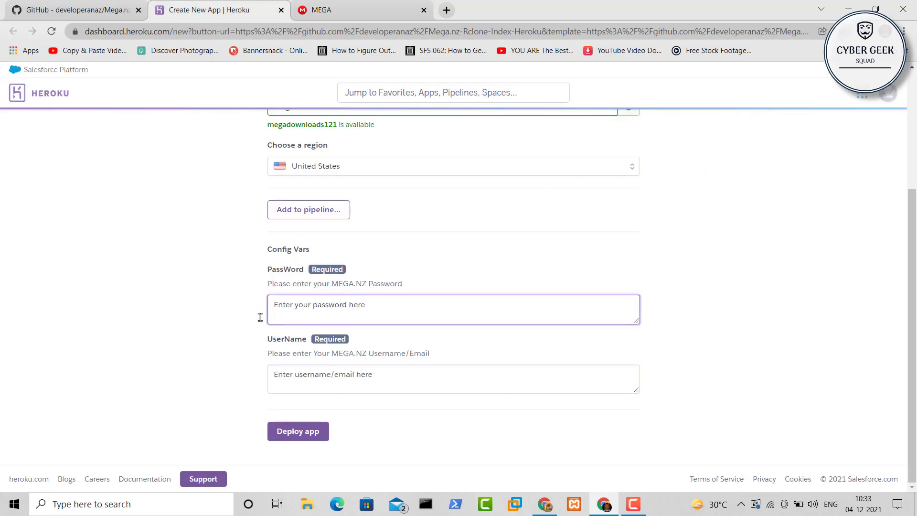
key("ctrl+a")
key("ctrl+v")
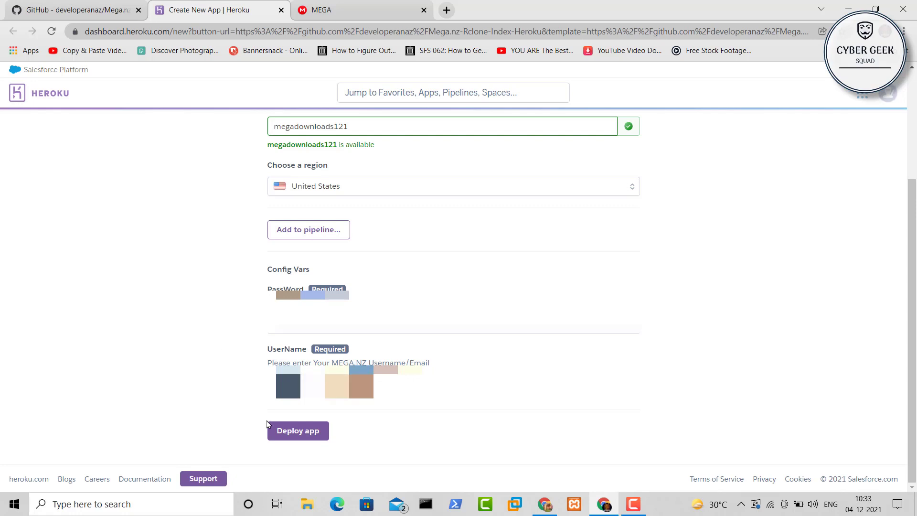
Deploy the megadownloads121 app and view its index listing lnx, TC and Wifi
left_click(285, 431)
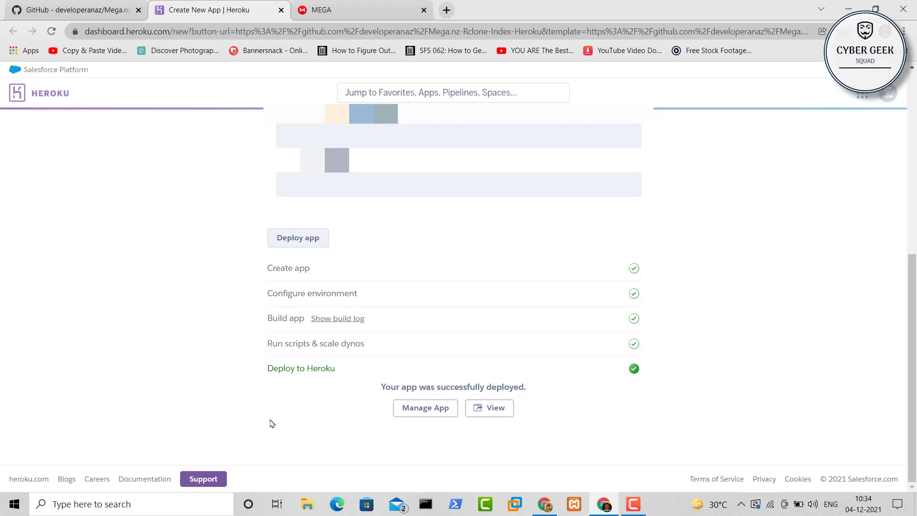
left_click(492, 408)
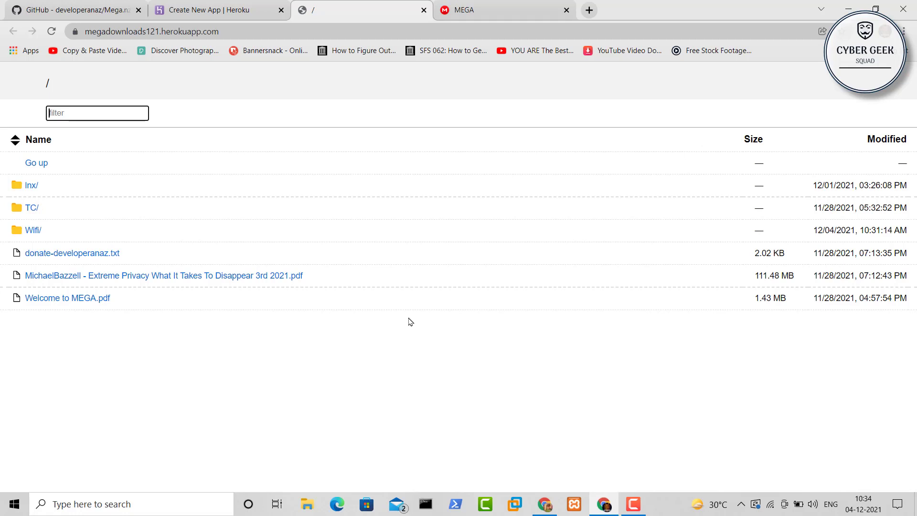
Compare the index's root listing with the MEGA Cloud Drive contents
left_click(223, 7)
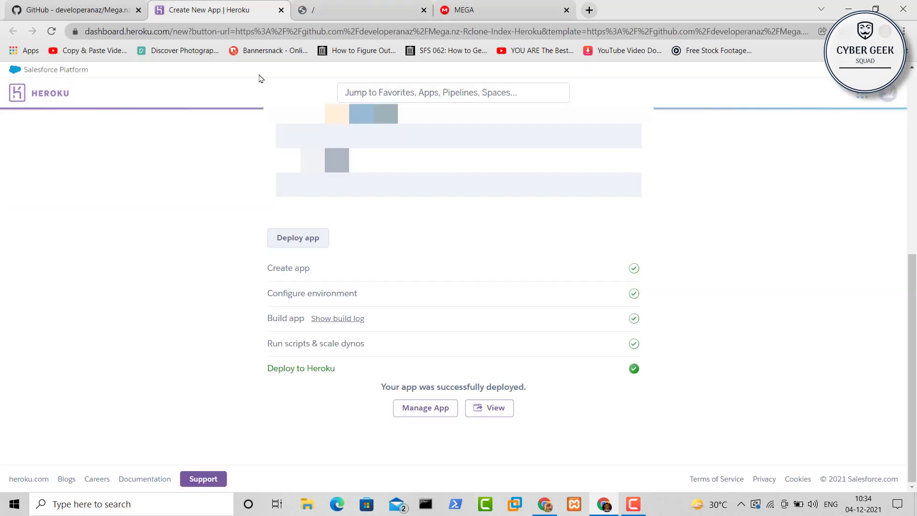
left_click(344, 9)
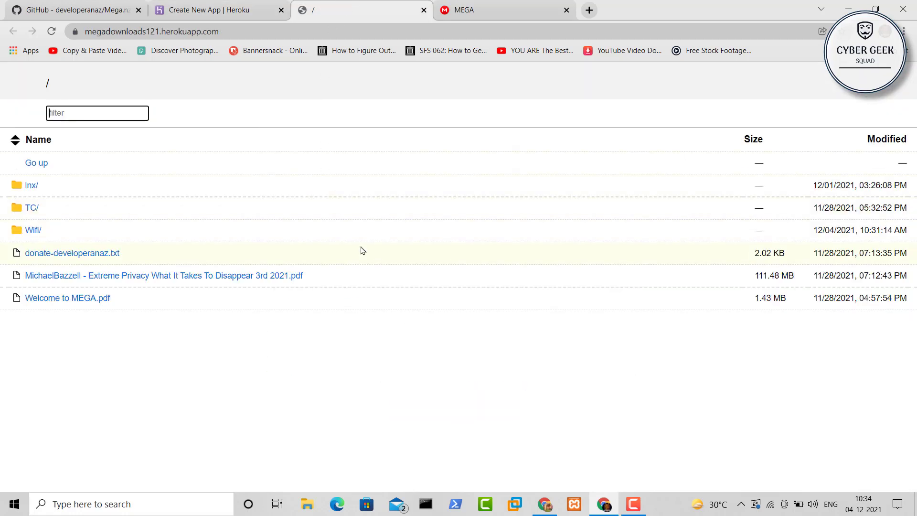
left_click(221, 3)
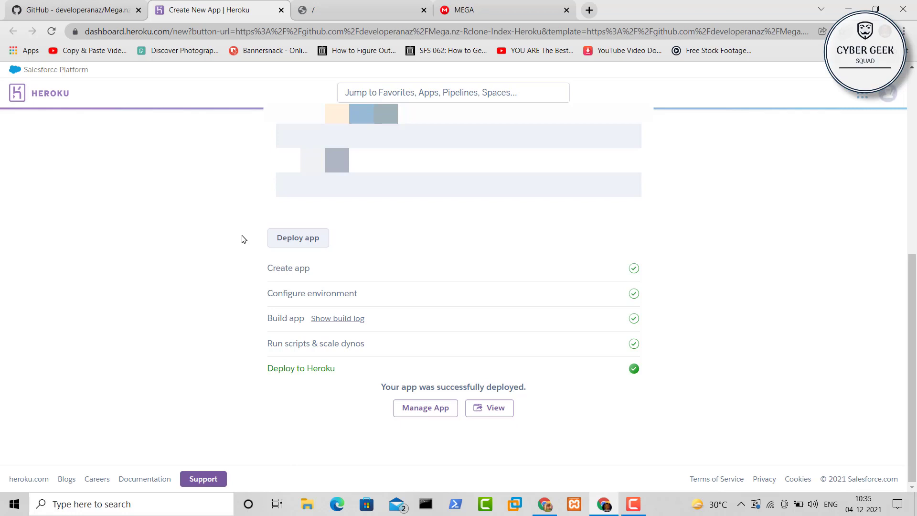
left_click(337, 10)
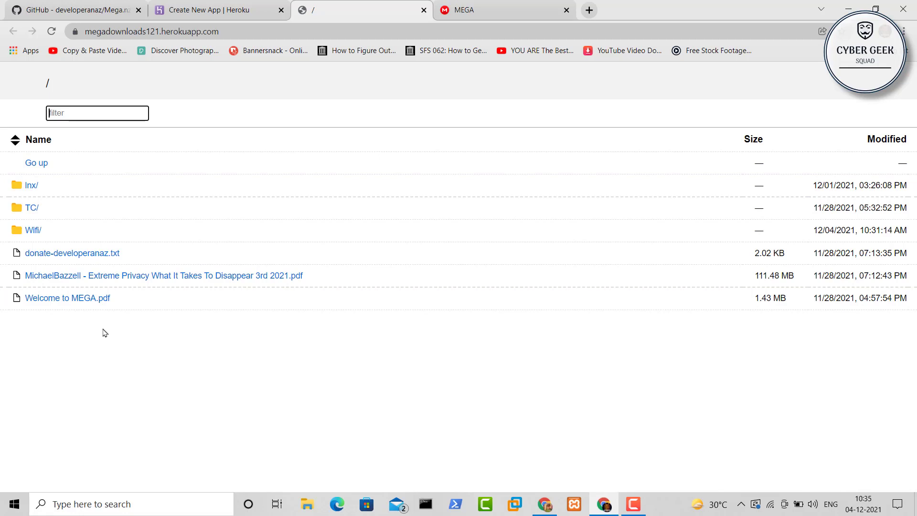
left_click(466, 8)
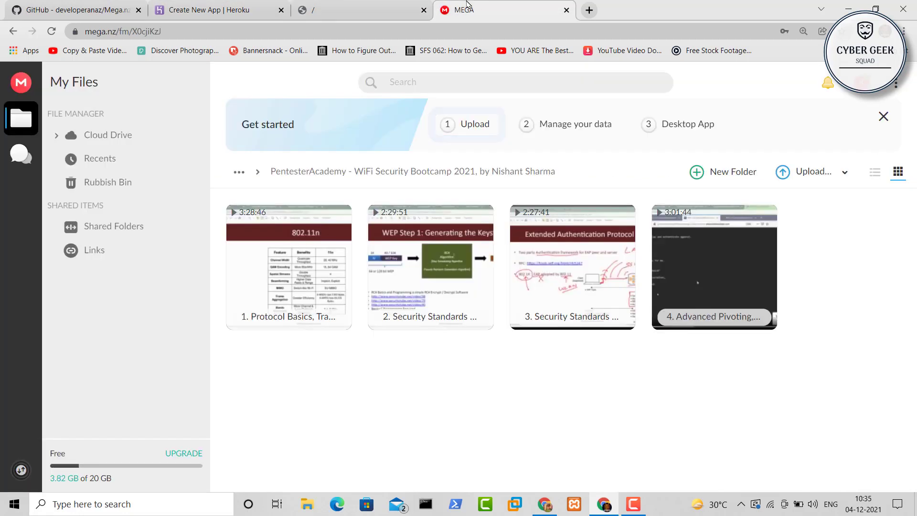
left_click(96, 135)
left_click(377, 2)
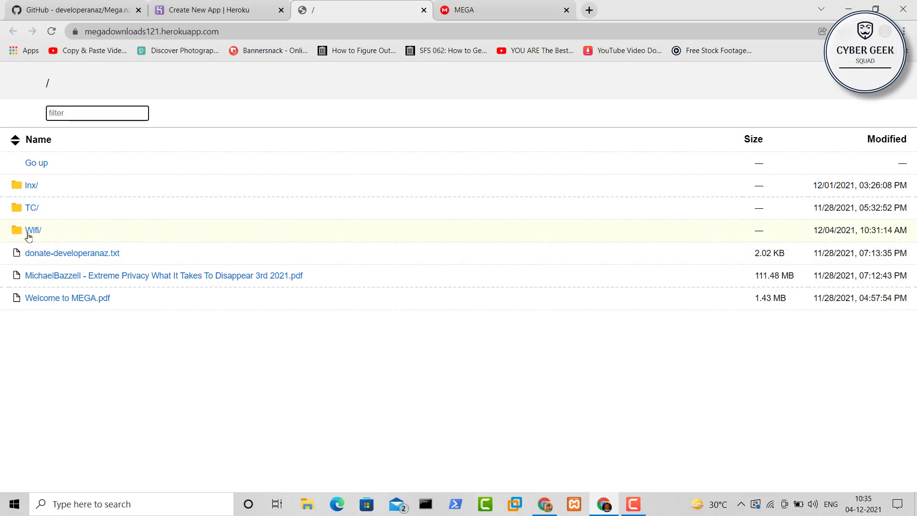
Browse into Wifi and its PentesterAcademy WiFi Security Bootcamp folder, then back out
left_click(28, 232)
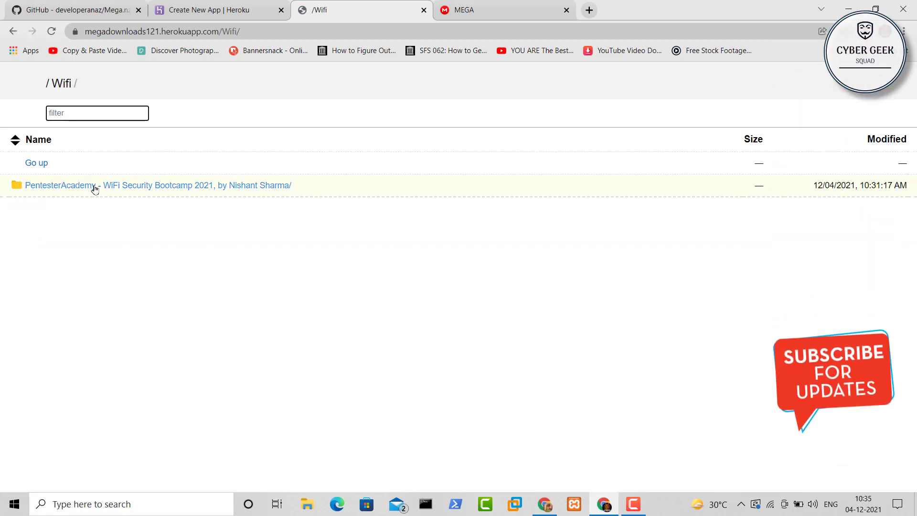
left_click(94, 186)
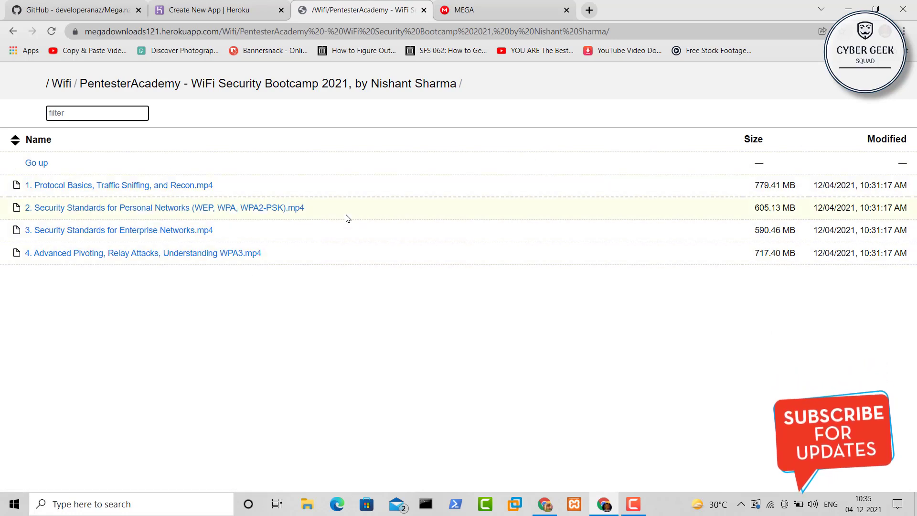
scroll(338, 292, "left", 5)
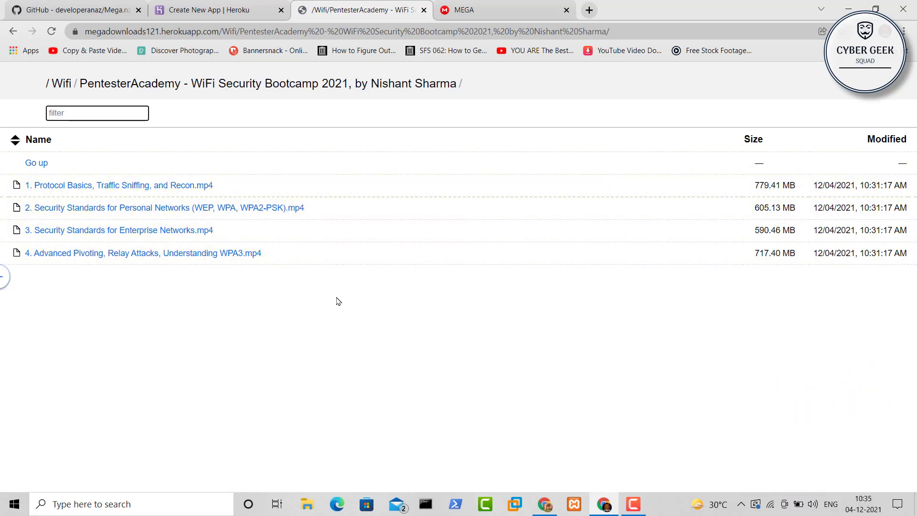
scroll(338, 296, "left", 5)
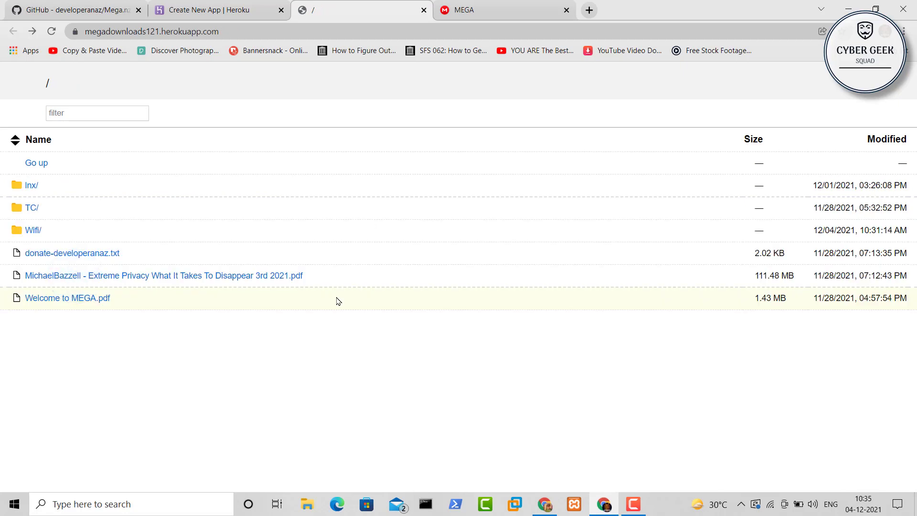
Open TC's course folder, listing chapters 1-Introduction through 19-Conclusion
left_click(32, 208)
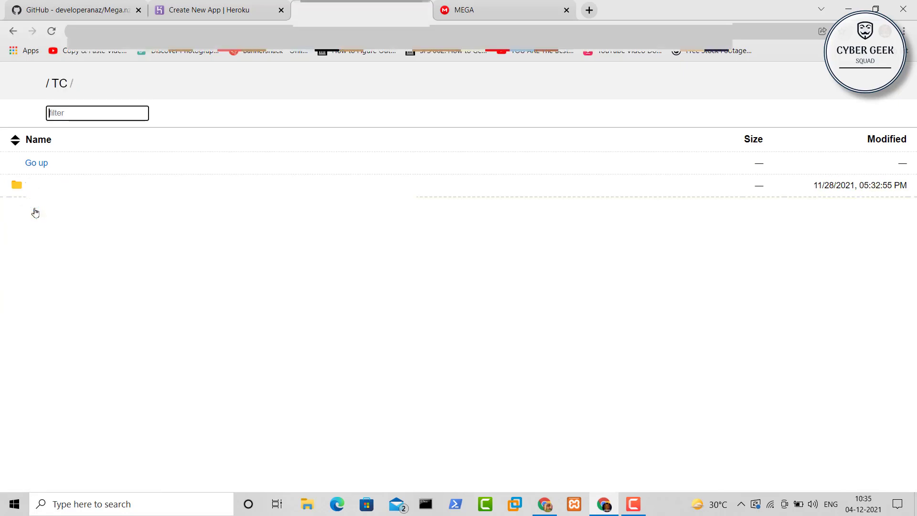
left_click(55, 184)
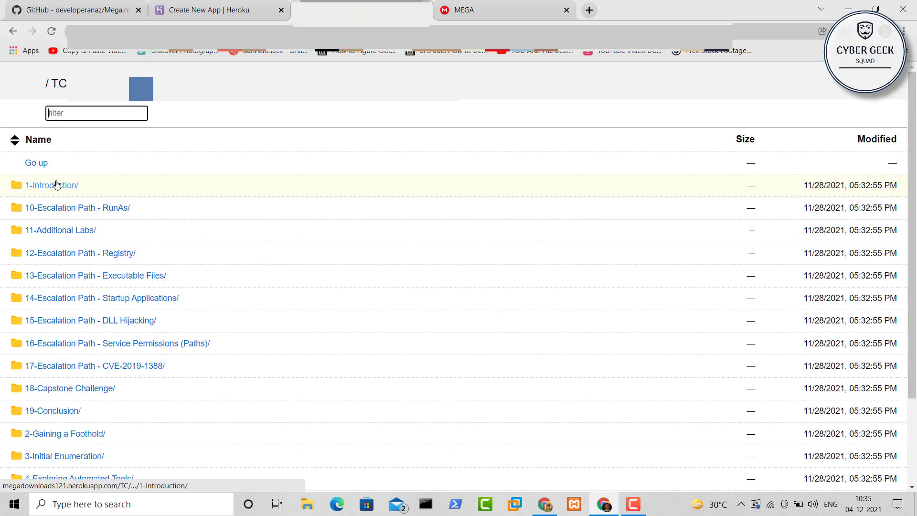
scroll(194, 255, "down", 2)
scroll(194, 254, "up", 2)
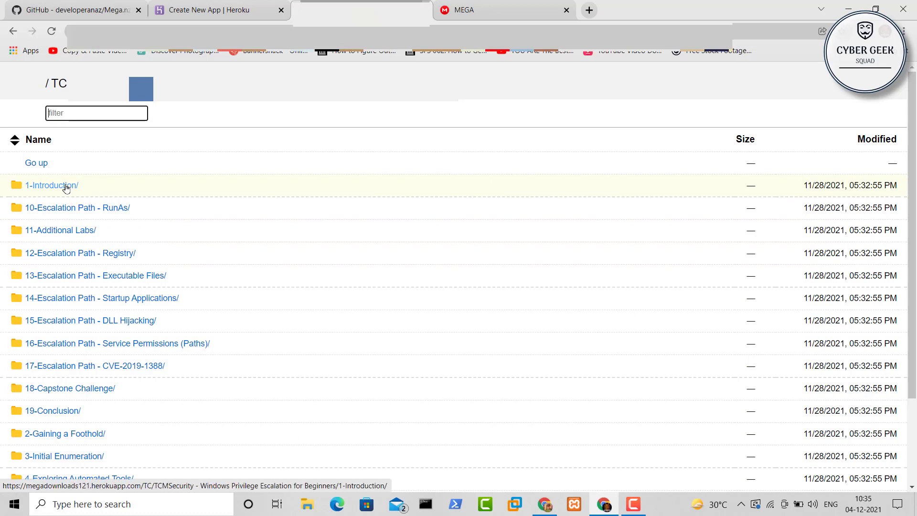
Open 1-Introduction and stream 001-Course Introduction.mp4 in a new tab, then pause it
left_click(66, 188)
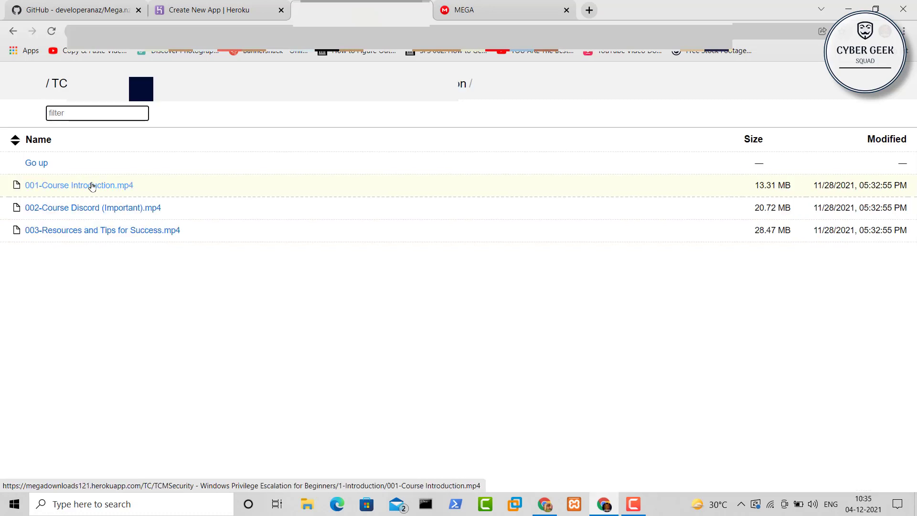
middle_click(92, 187)
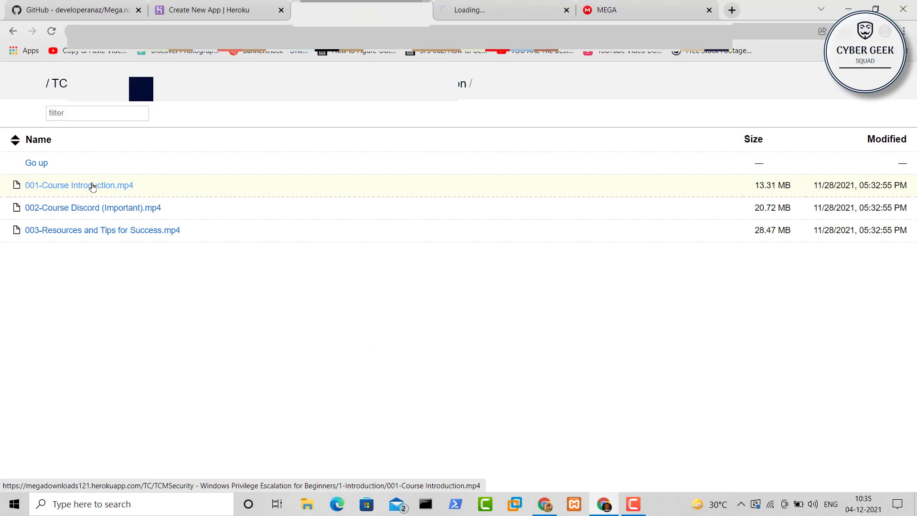
left_click(524, 4)
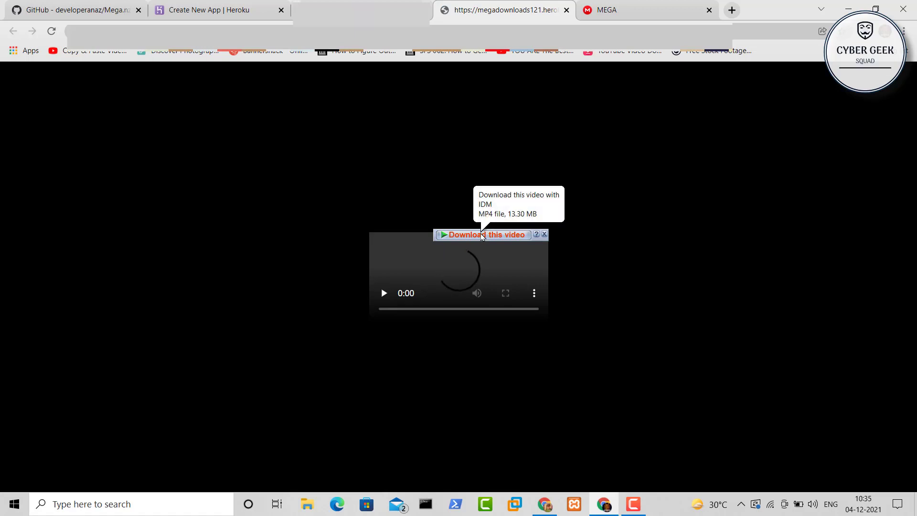
left_click(385, 294)
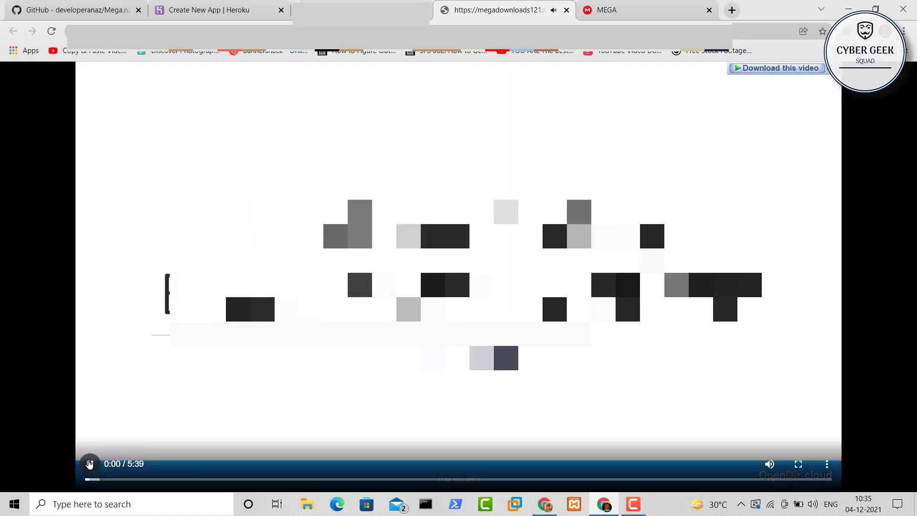
left_click(89, 464)
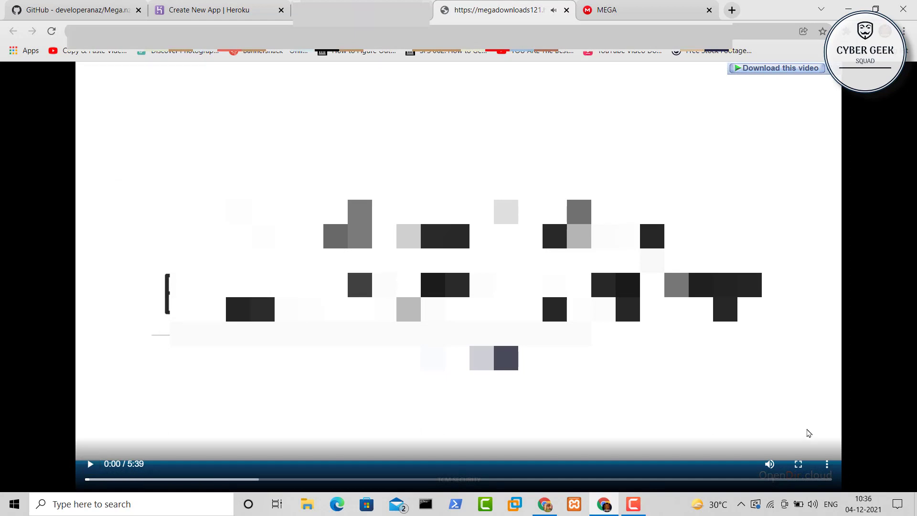
Start downloading the video, cancel the download, and close the video tab
left_click(828, 465)
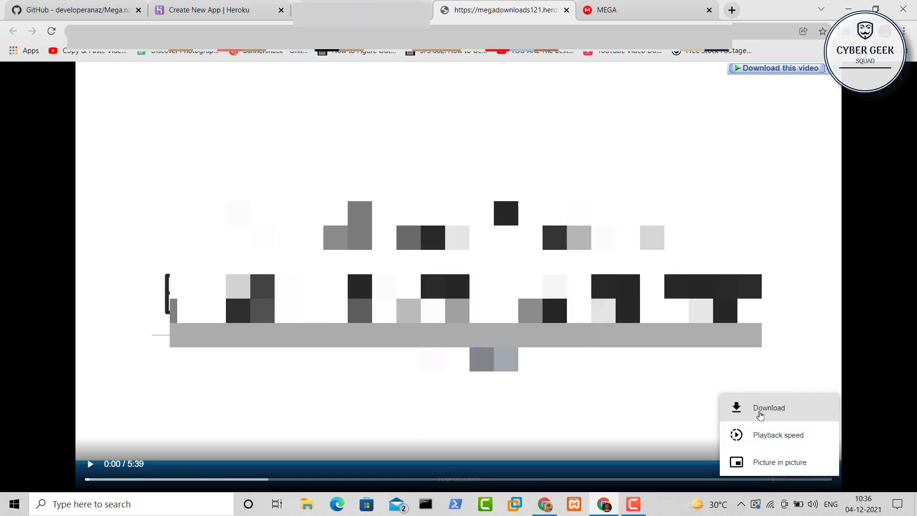
left_click(764, 414)
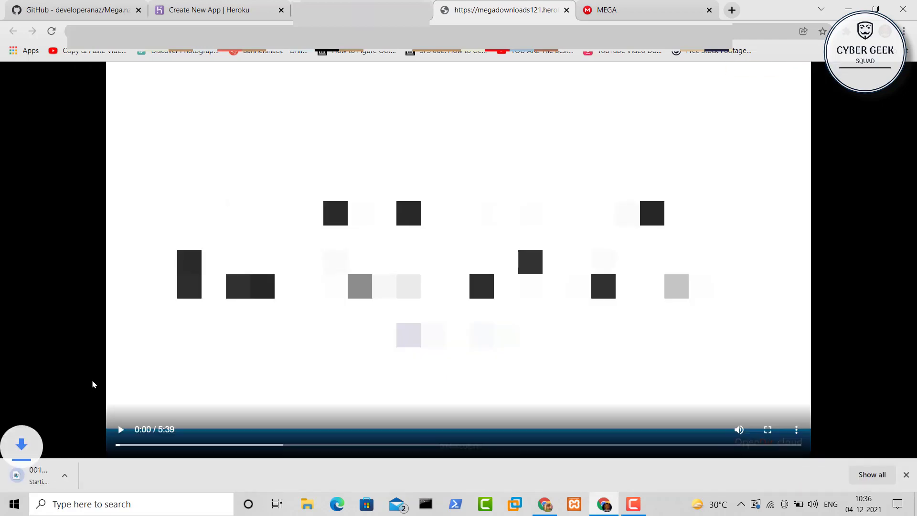
left_click(127, 478)
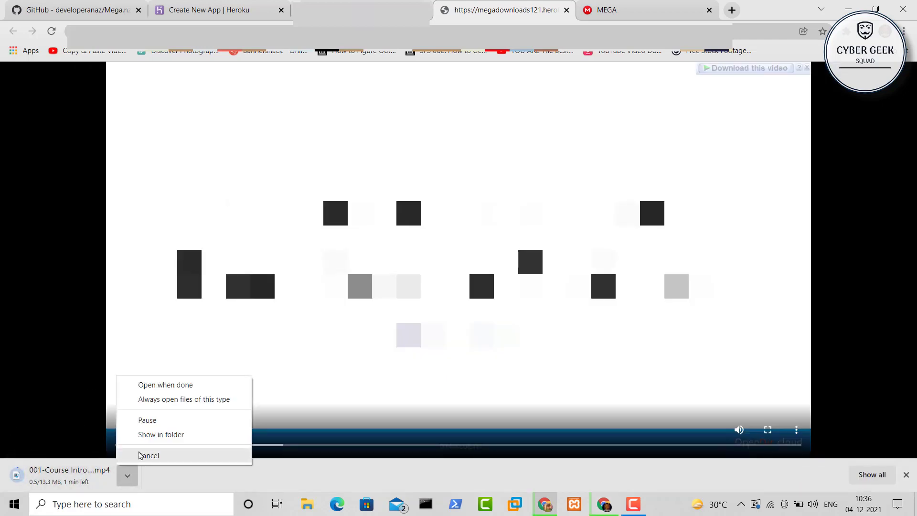
left_click(132, 455)
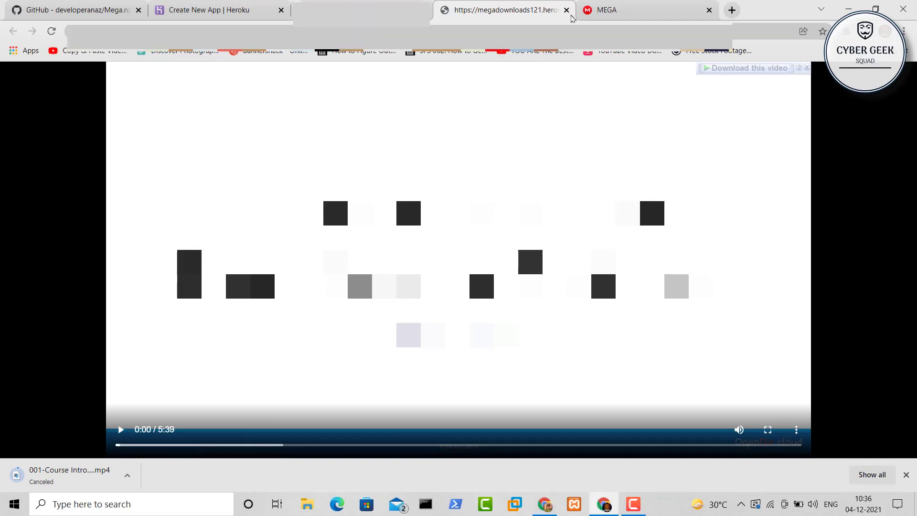
left_click(567, 10)
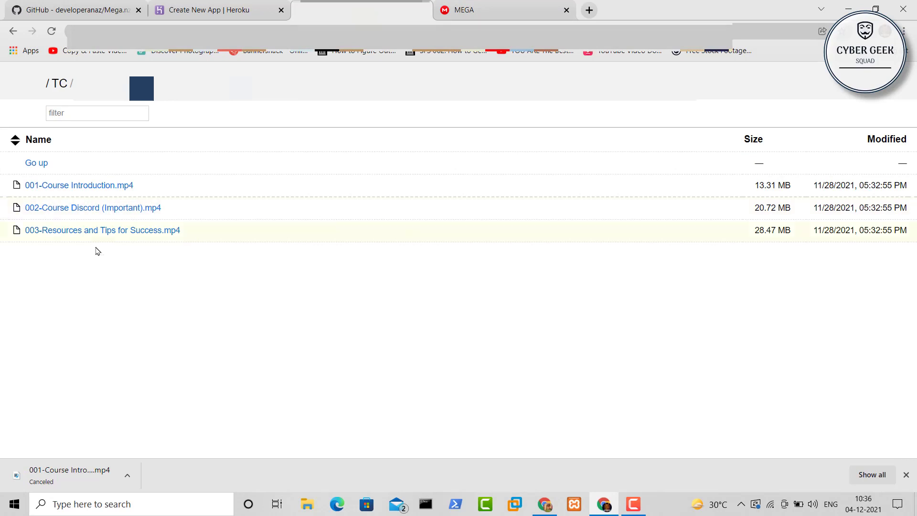
Go back through TC to the root listing and open the Wifi folder
key("alt+Left")
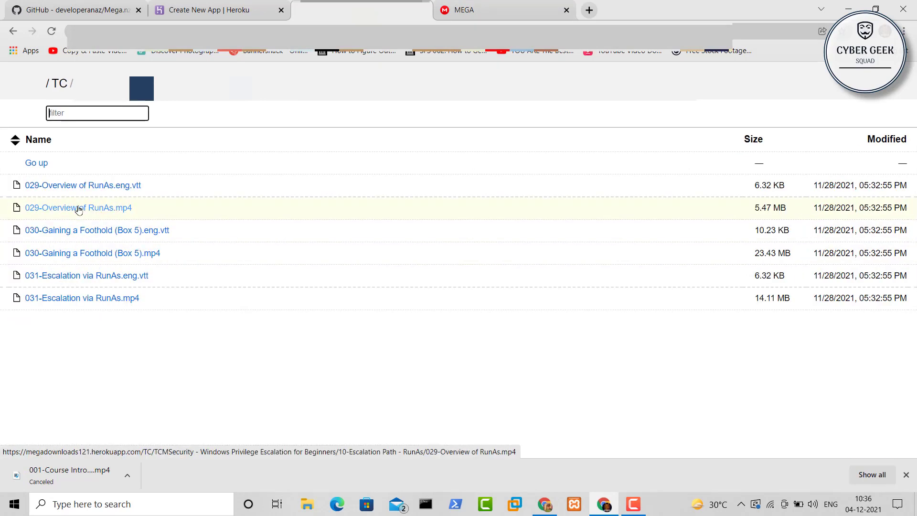
scroll(87, 358, "left", 5)
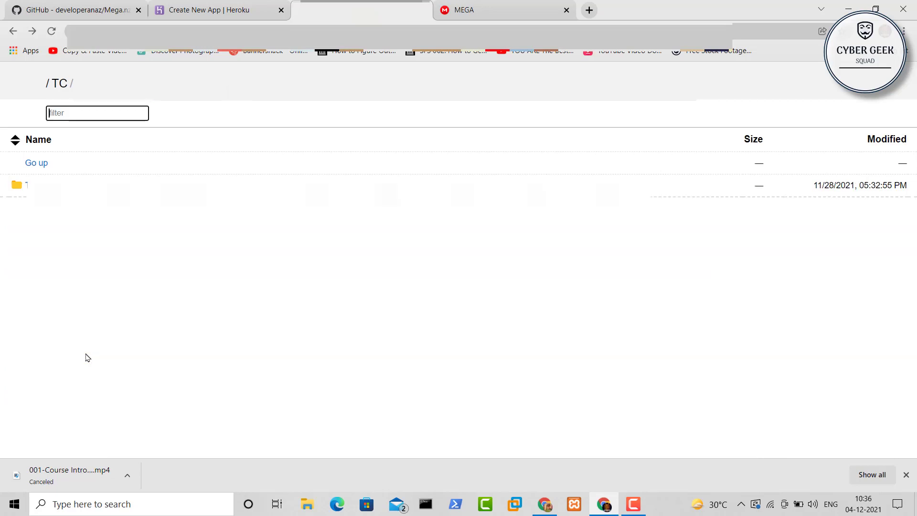
key("alt+Left")
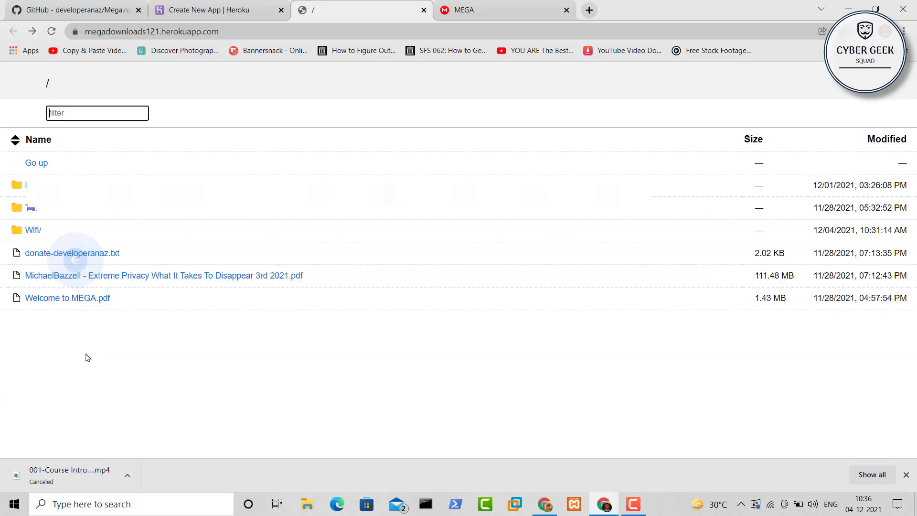
left_click(34, 230)
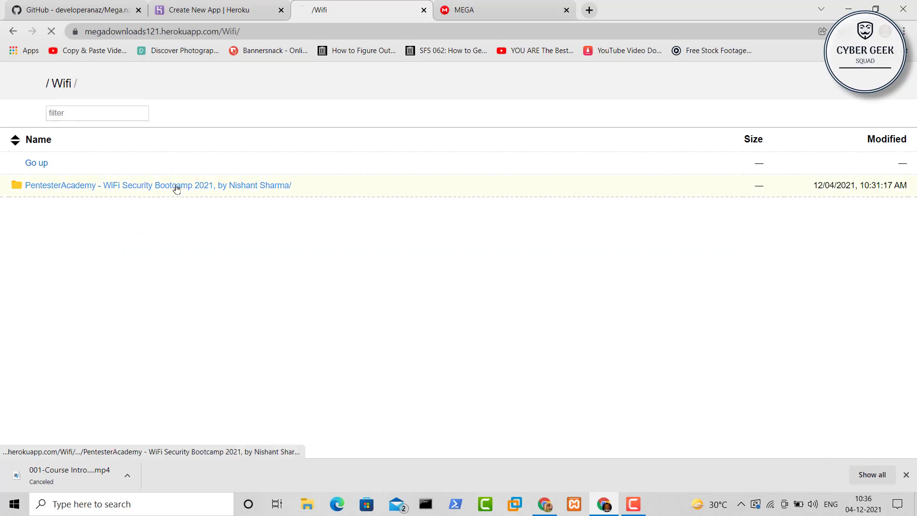
Open the Bootcamp folder and its Protocol Basics lesson video in a new tab
left_click(144, 186)
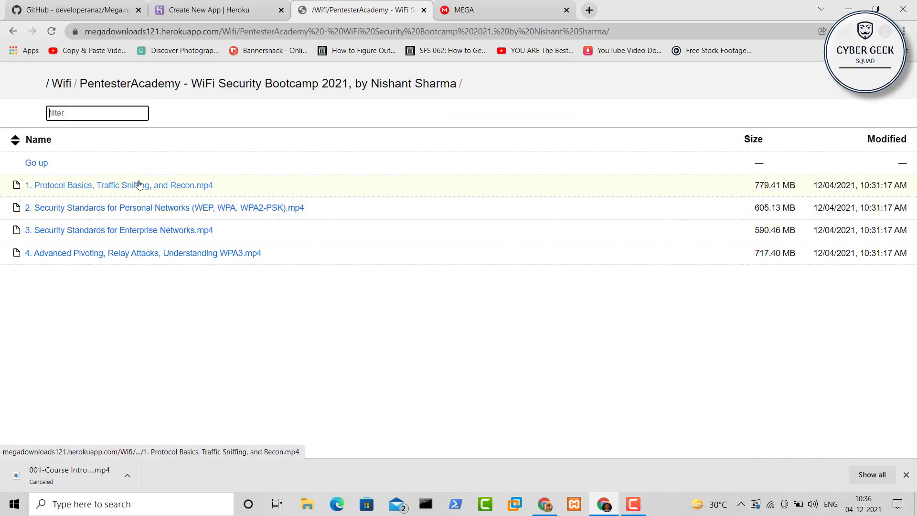
middle_click(139, 185)
left_click(476, 4)
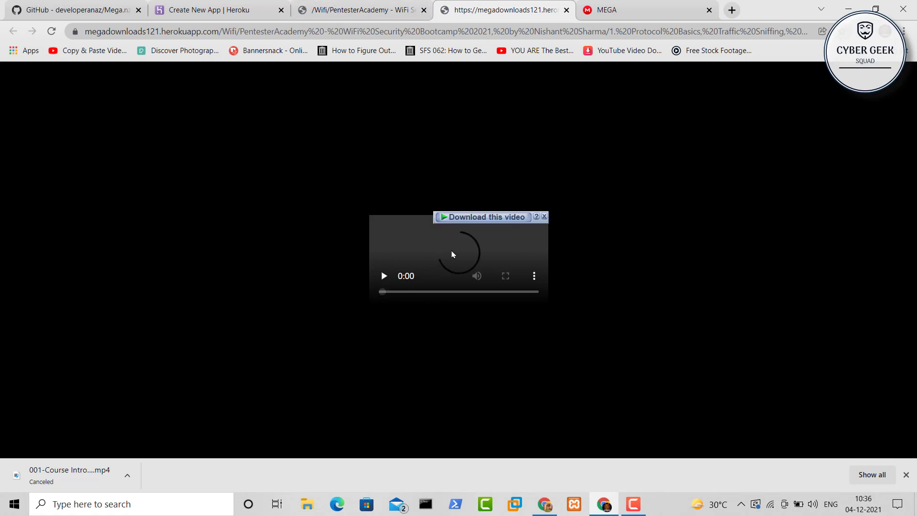
Cancel the download-manager download of the video and close its player tab
left_click(485, 217)
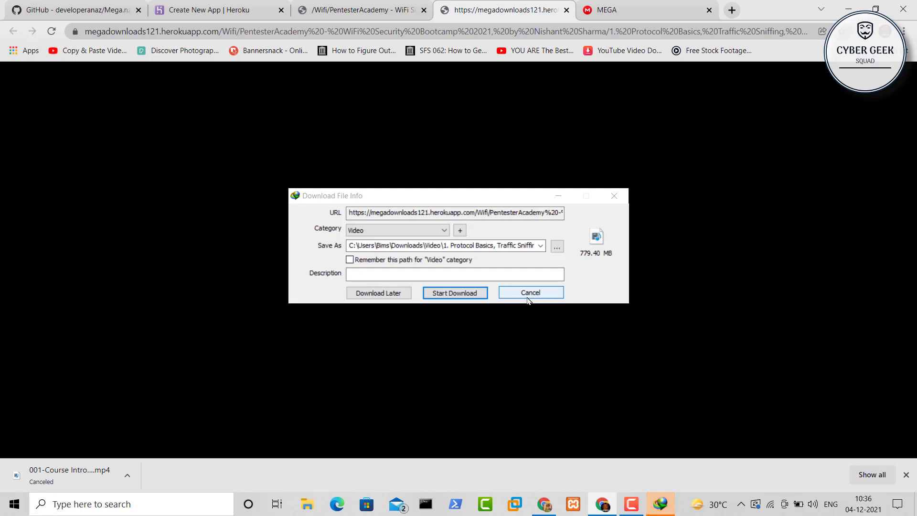
left_click(529, 297)
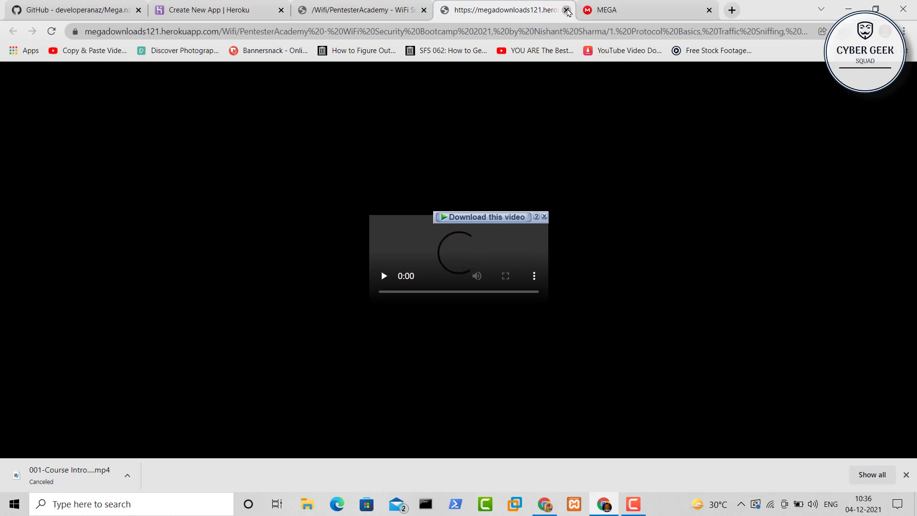
left_click(567, 10)
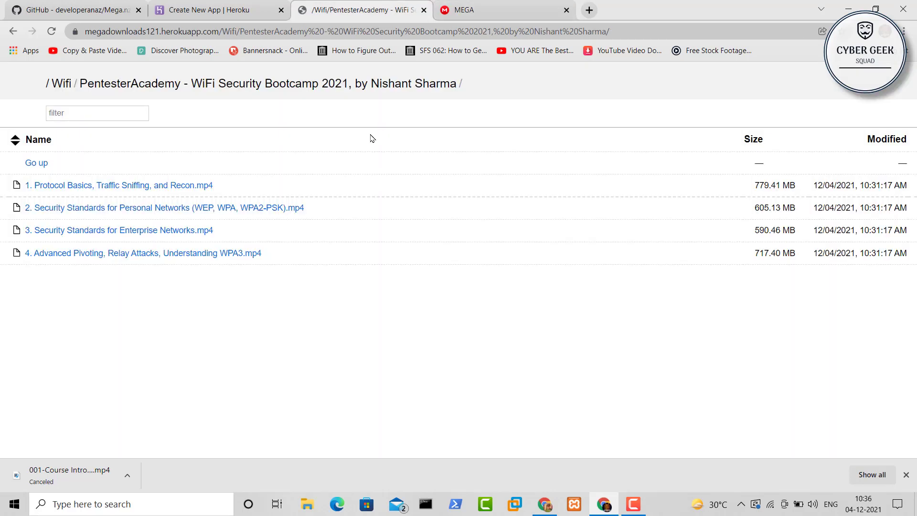
left_click(231, 12)
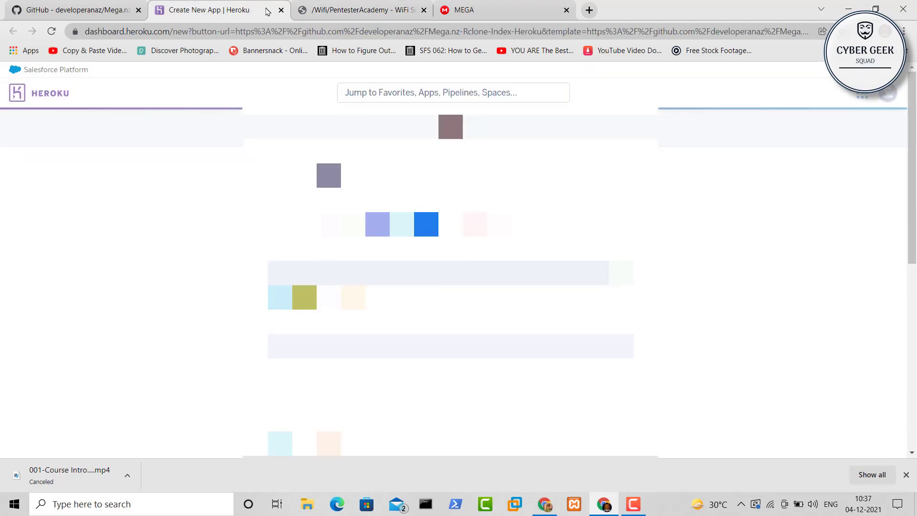
Close the Heroku new-app tab, leaving GitHub, index and MEGA tabs open
left_click(284, 13)
left_click(198, 10)
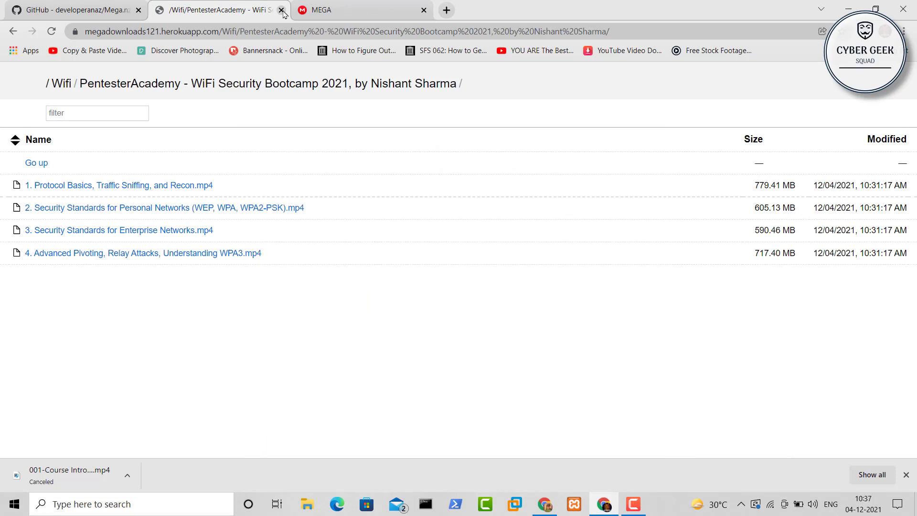
left_click(123, 5)
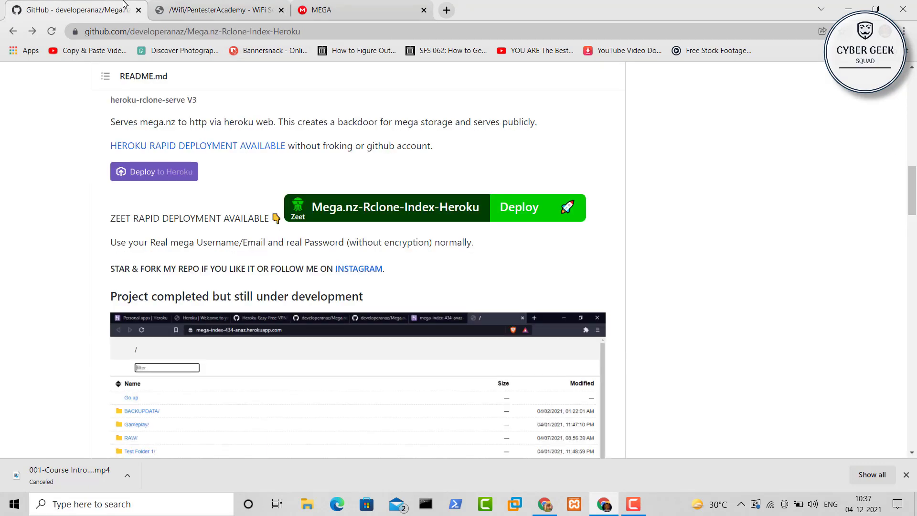
left_click(216, 4)
left_click(306, 9)
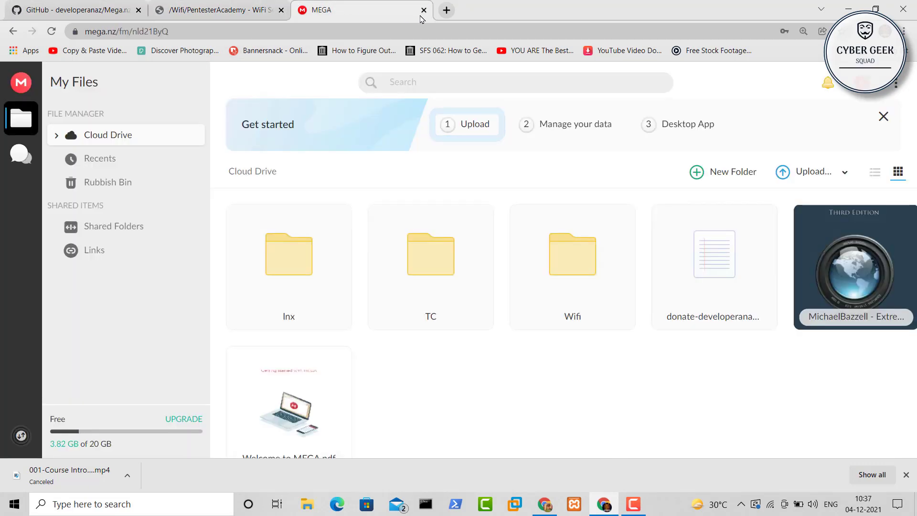
Load heroku.com in a new tab to reach the personal apps list
left_click(447, 10)
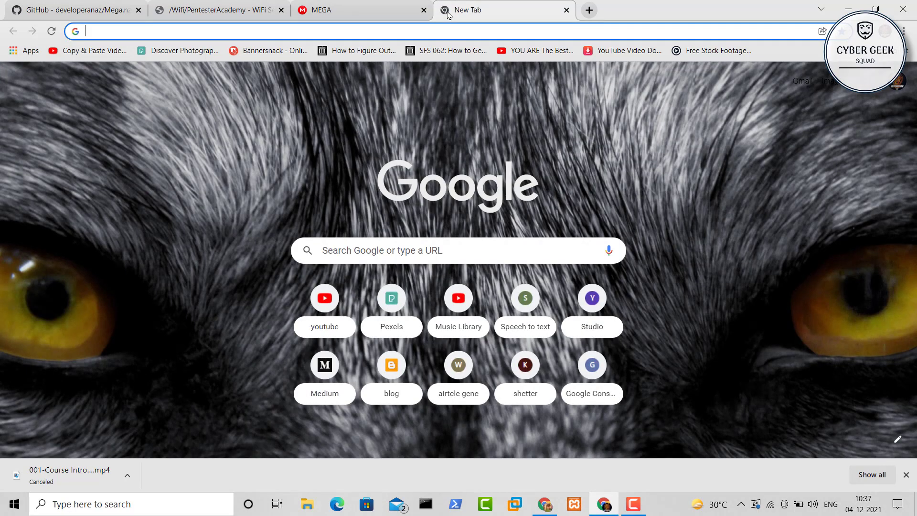
key("ctrl+v")
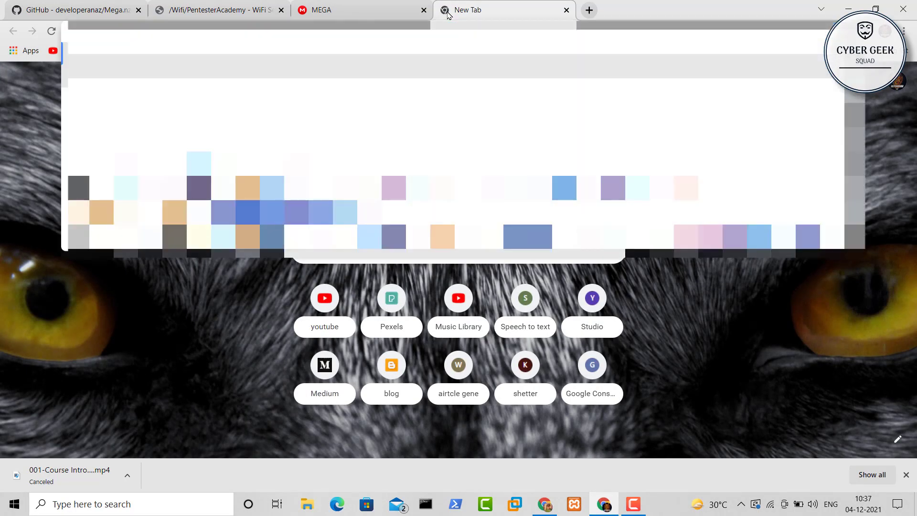
type("heroku.com")
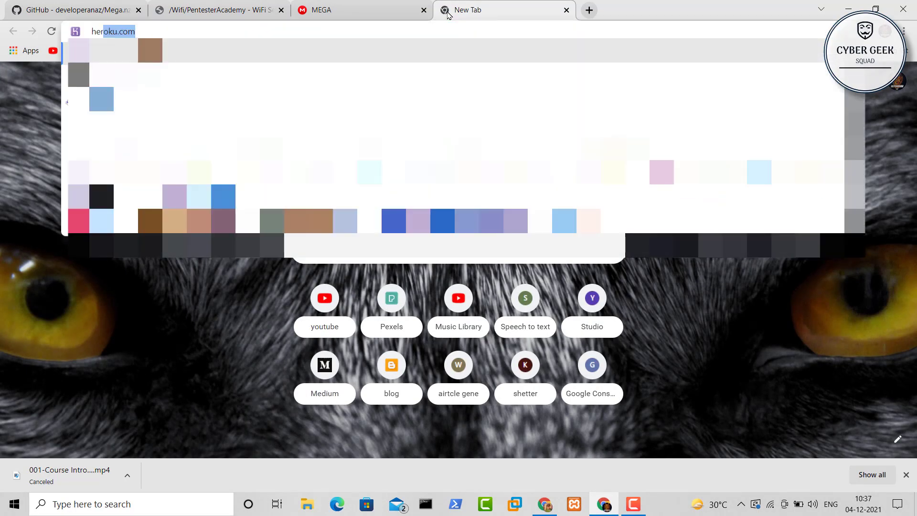
key("Return")
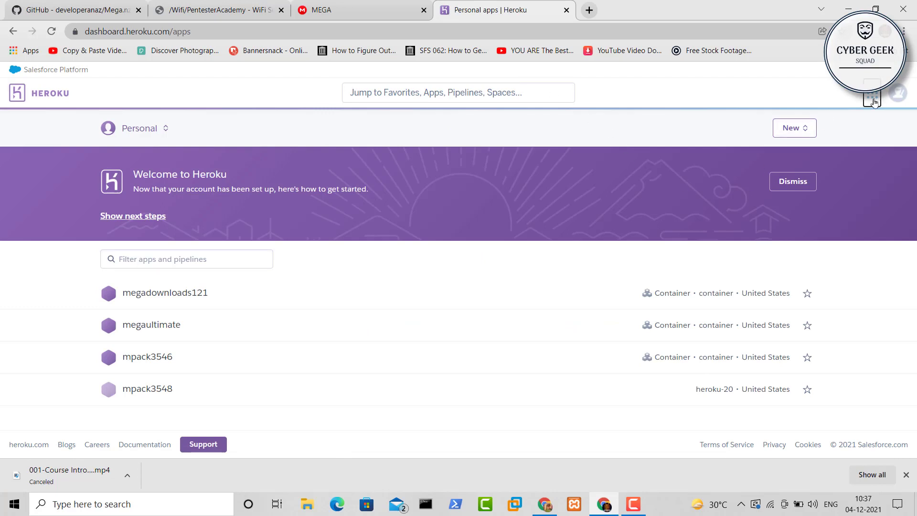
Go to the Heroku Dashboard and open the megadownloads121 app overview
left_click(873, 100)
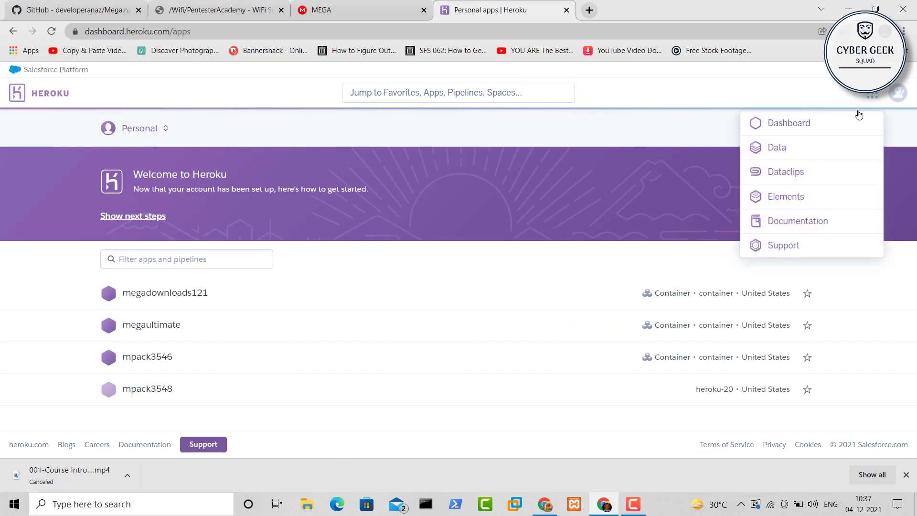
left_click(786, 131)
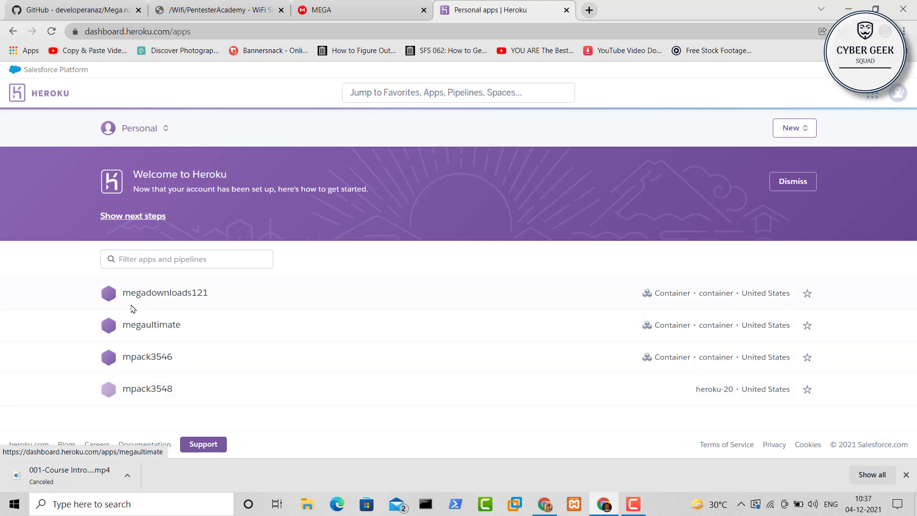
left_click(176, 295)
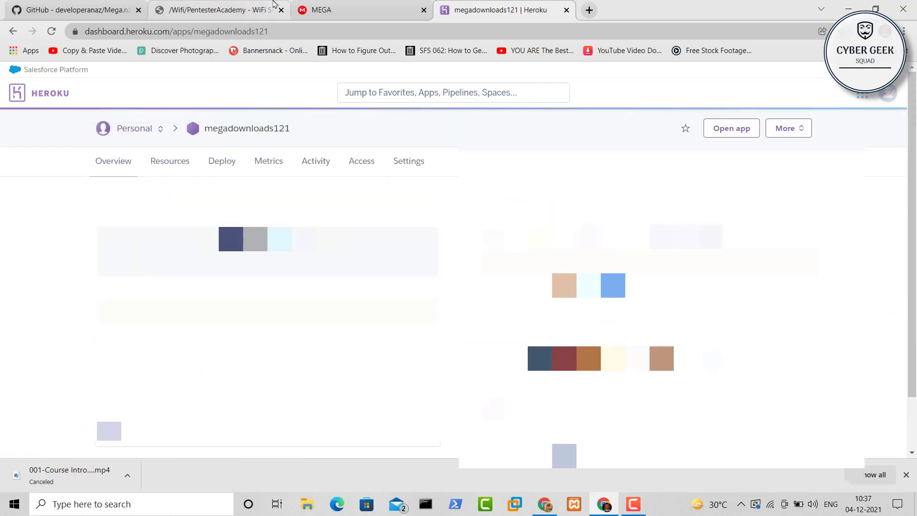
Move the index tab up two levels to its root listing, then return to Heroku
left_click(253, 4)
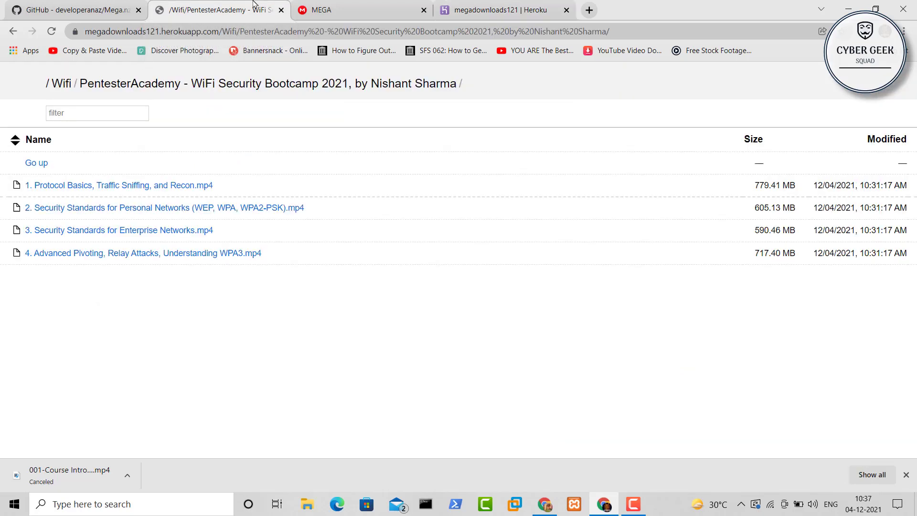
left_click(42, 167)
left_click(42, 168)
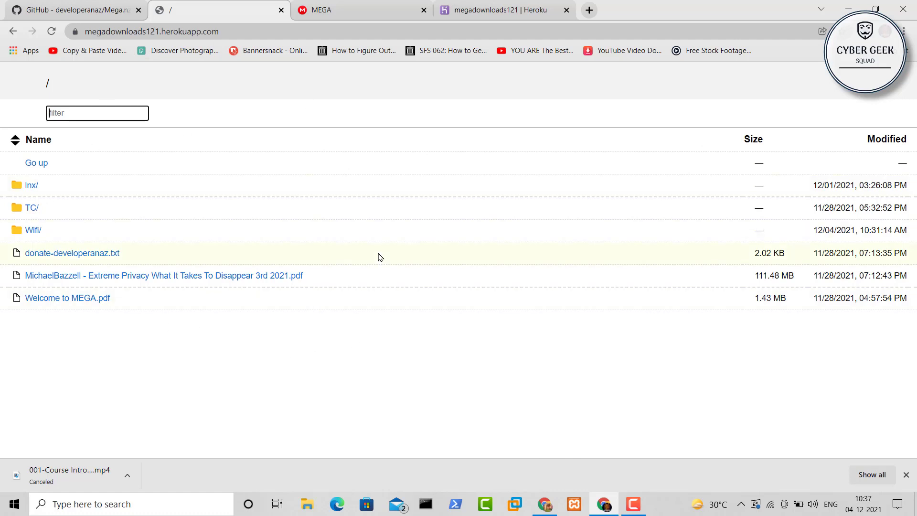
left_click(444, 6)
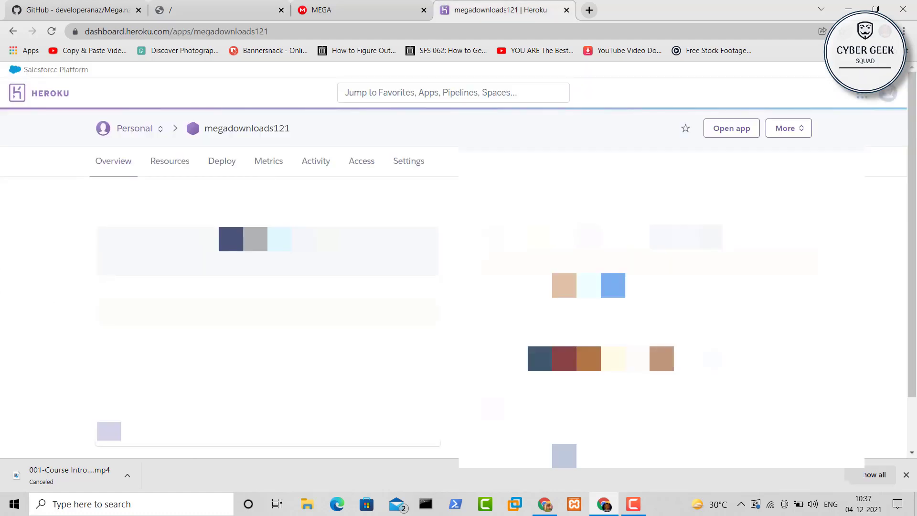
Dismiss the Restart all dynos prompt without restarting, then bookmark the index root page
left_click(792, 129)
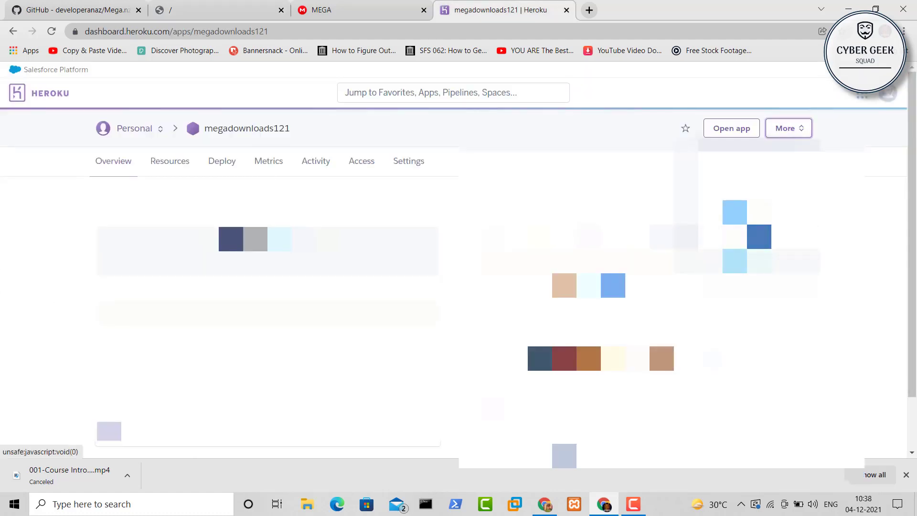
left_click(741, 259)
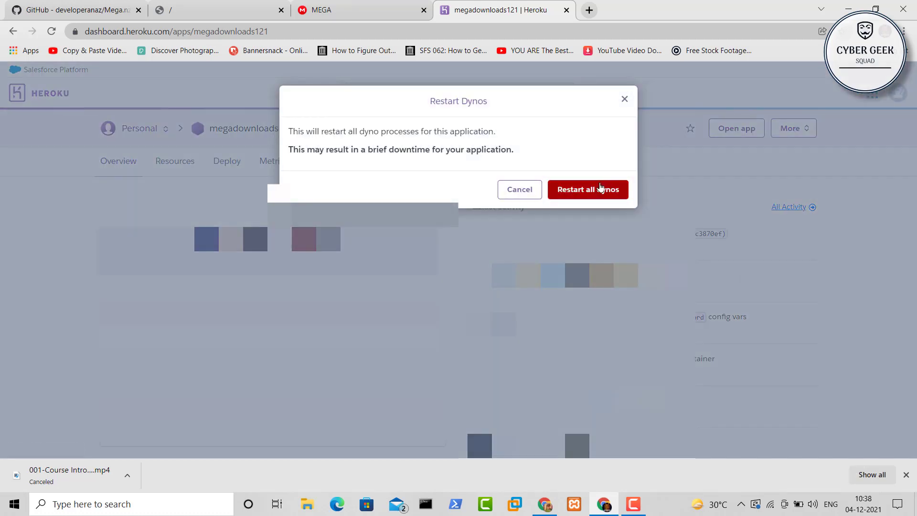
left_click(624, 100)
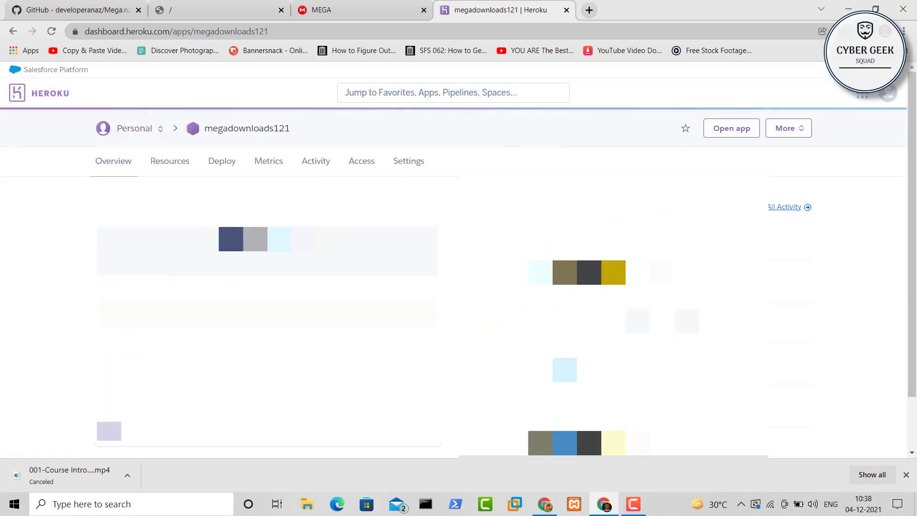
left_click(214, 3)
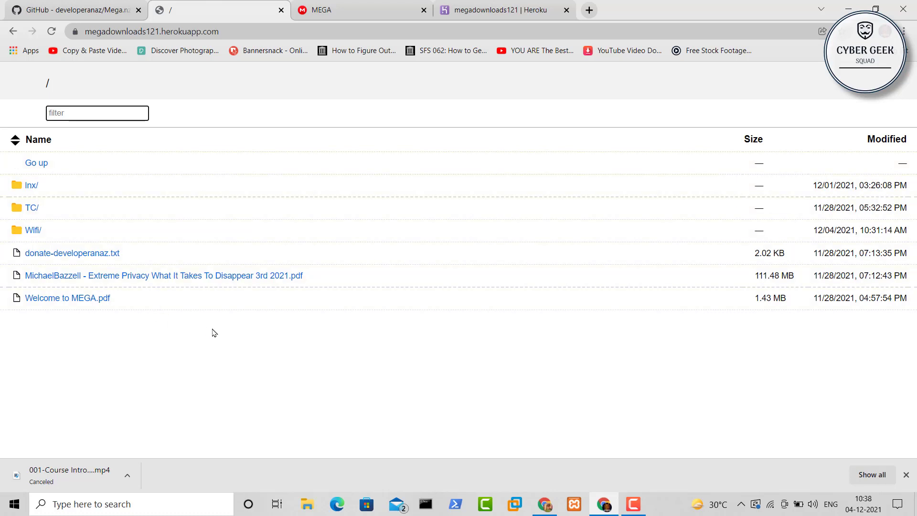
key("ctrl+d")
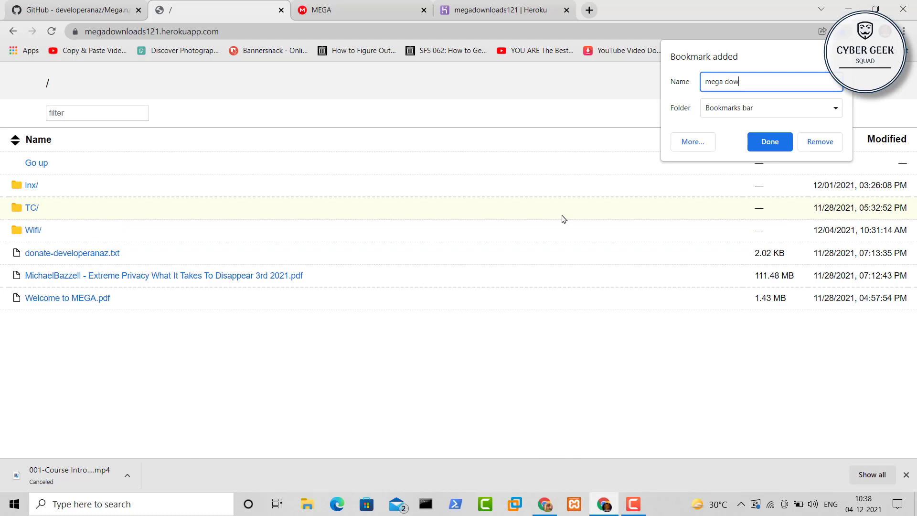
Edit the bookmark name and save it, then confirm the index root matches MEGA's Cloud Drive
key("BackSpace")
key("BackSpace")
key("BackSpace")
key("BackSpace")
key("BackSpace")
key("BackSpace")
key("BackSpace")
left_click(767, 145)
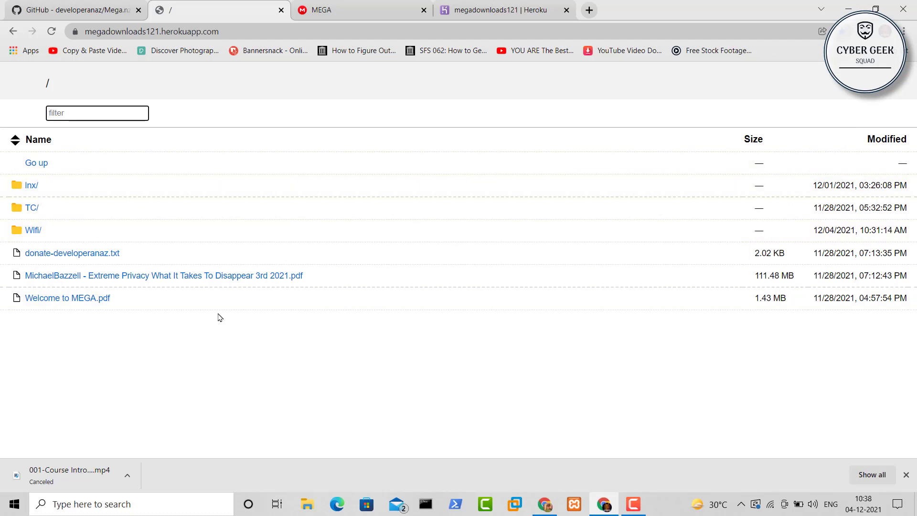
left_click(460, 3)
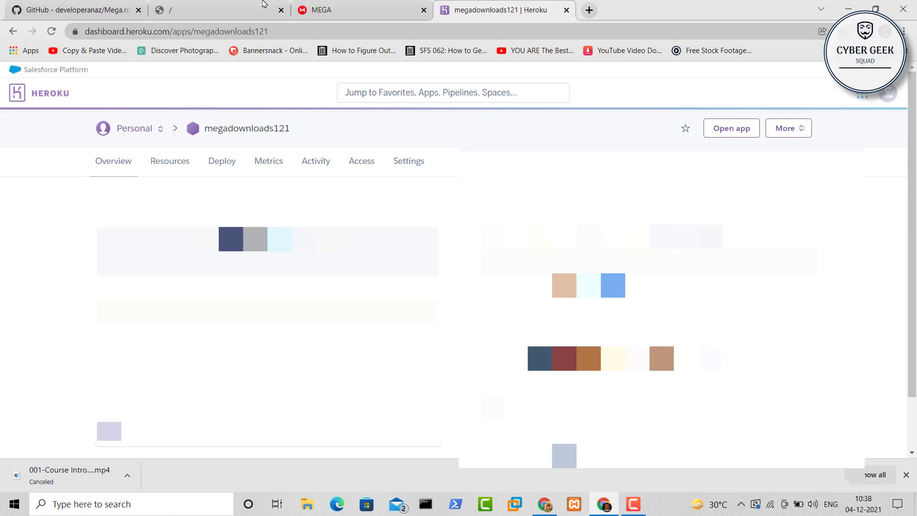
left_click(258, 4)
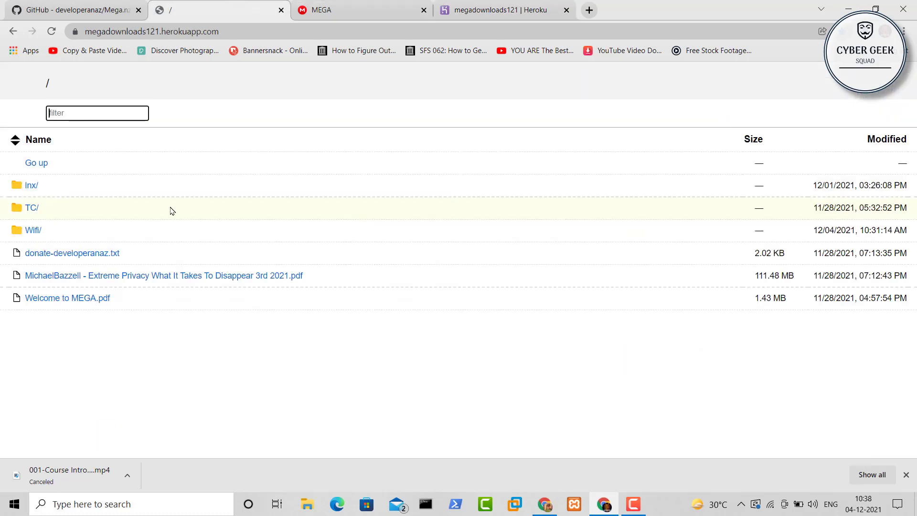
left_click(328, 9)
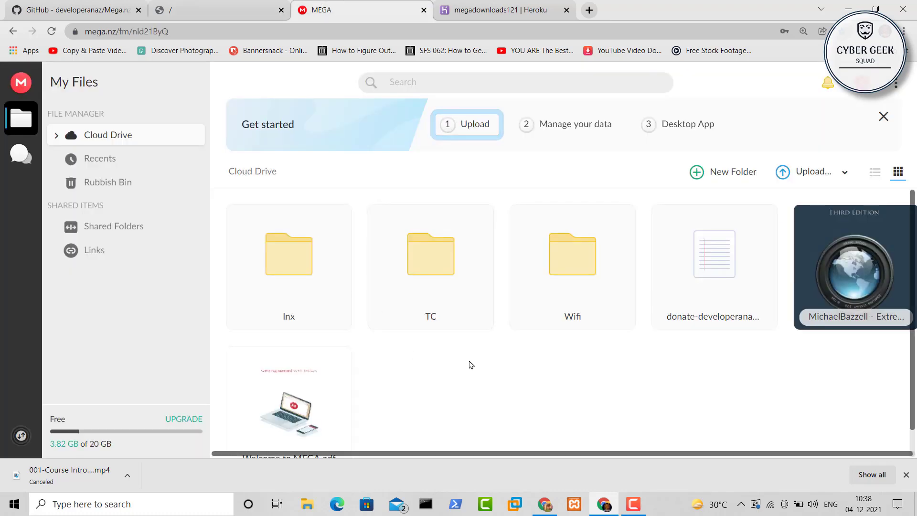
left_click(182, 8)
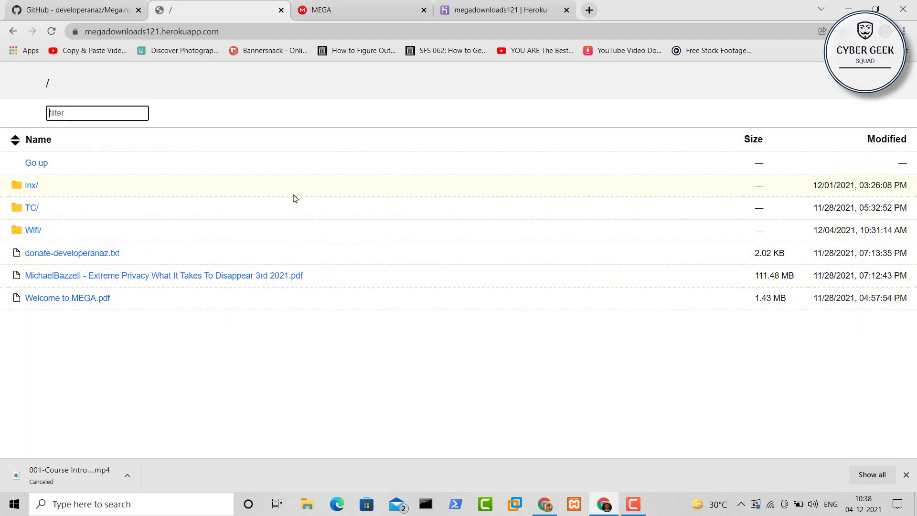
Load the shared WiFi Security Bootcamp mega.nz link and import it into Cloud Drive
left_click(590, 10)
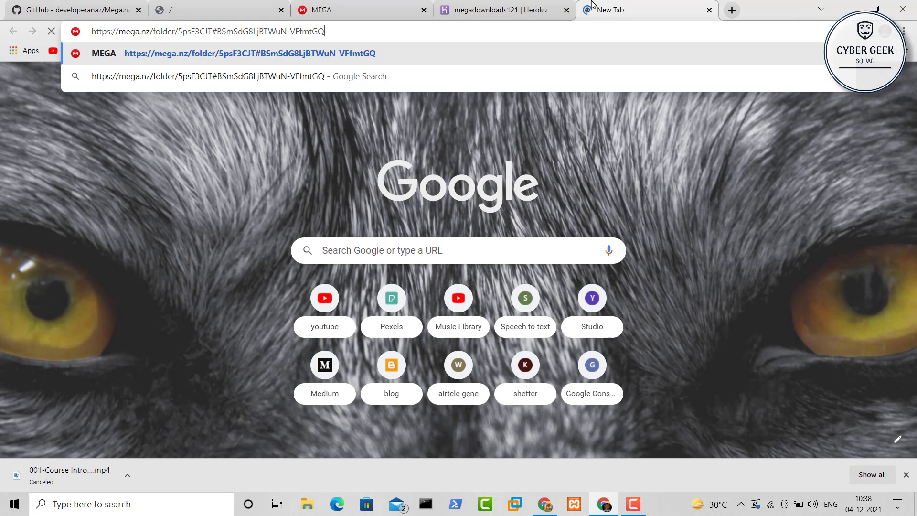
key("Return")
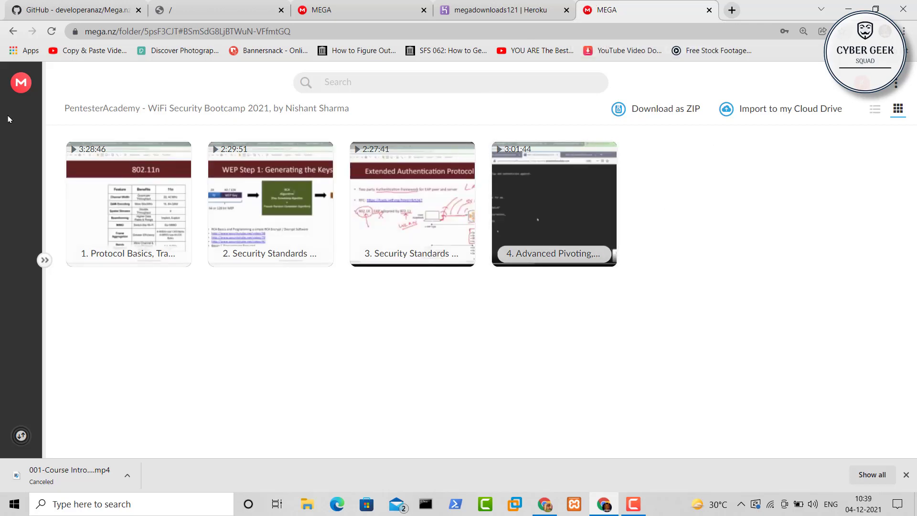
left_click(762, 109)
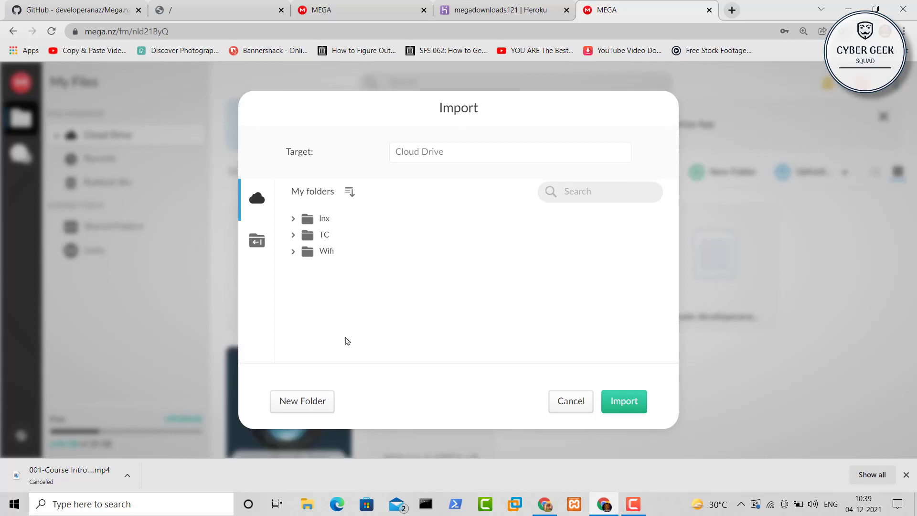
Import the shared course into a new linux folder in Cloud Drive and view the updated drive (9.07 GB used)
left_click(314, 411)
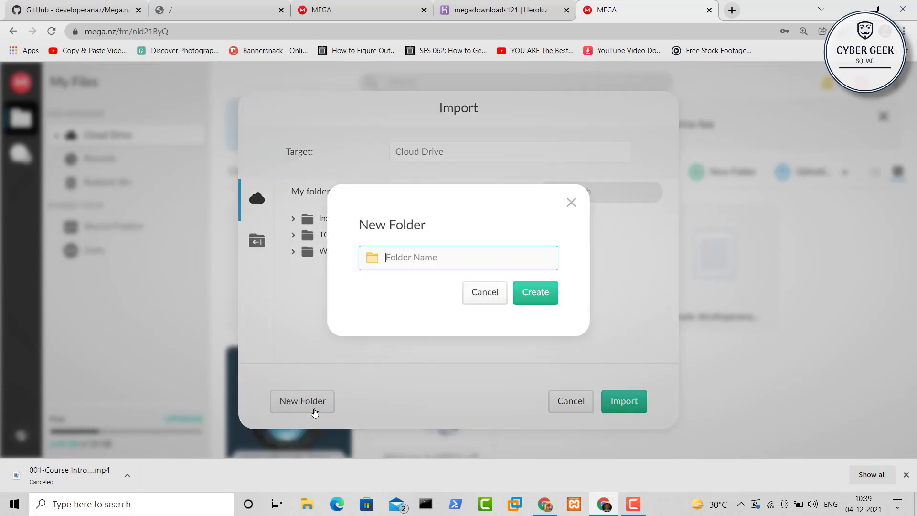
type("I")
left_click(529, 300)
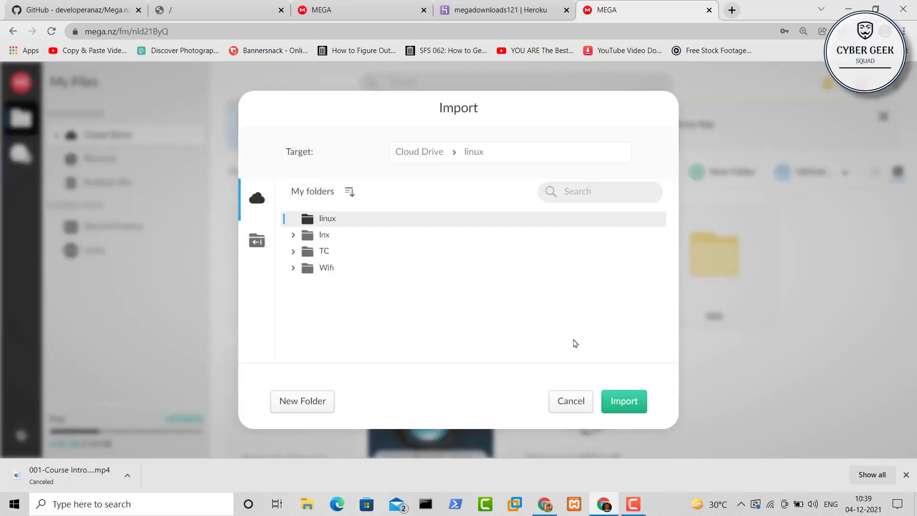
left_click(635, 405)
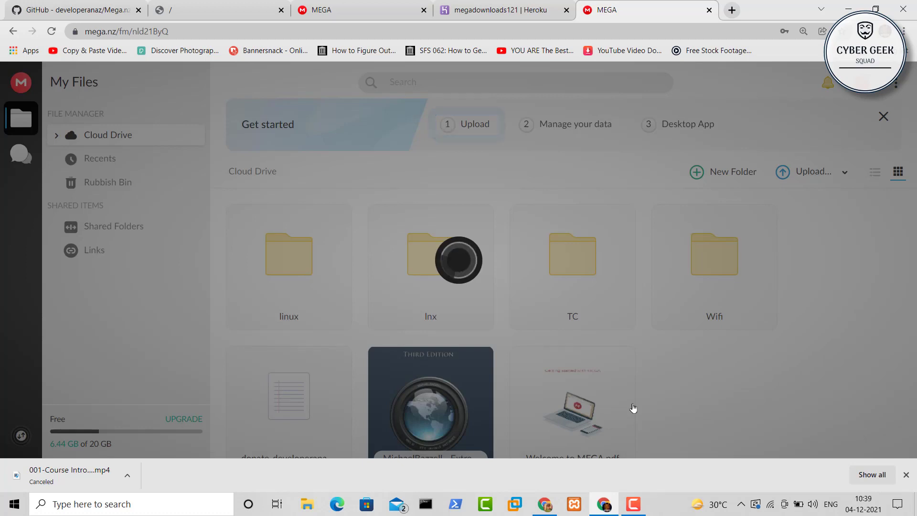
left_click(381, 12)
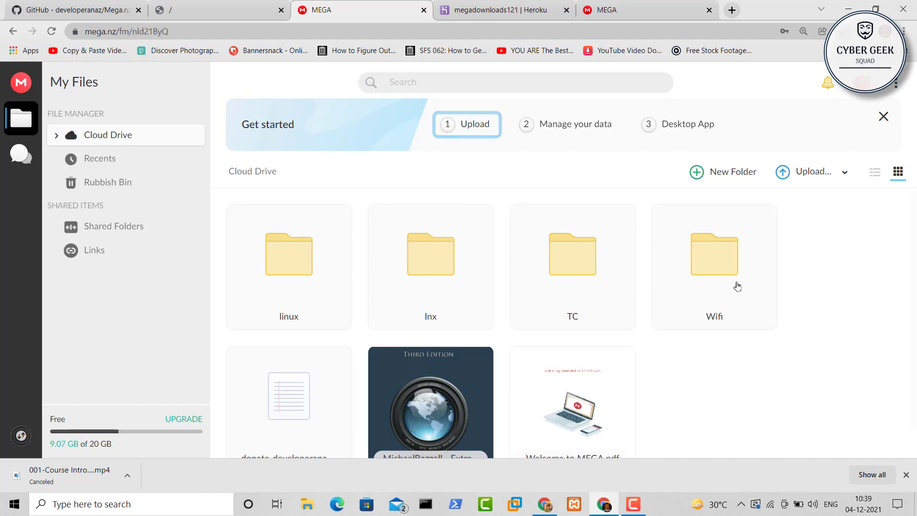
Inspect the Wifi folder's options and the Rubbish Bin, then return to the Cloud Drive
left_click(761, 321)
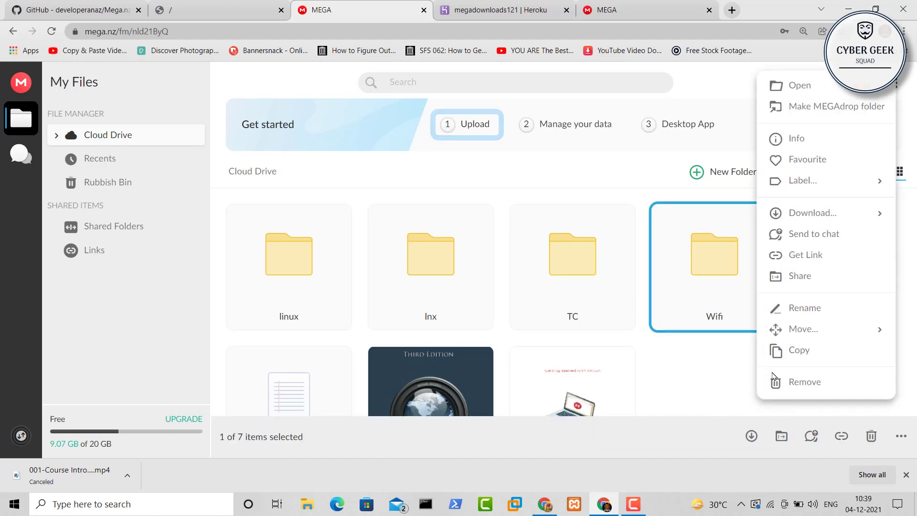
left_click(735, 386)
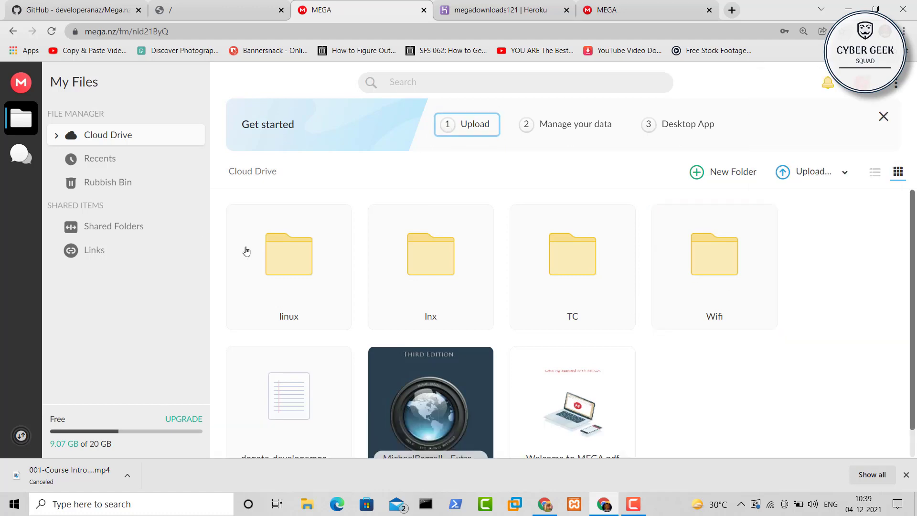
left_click(123, 188)
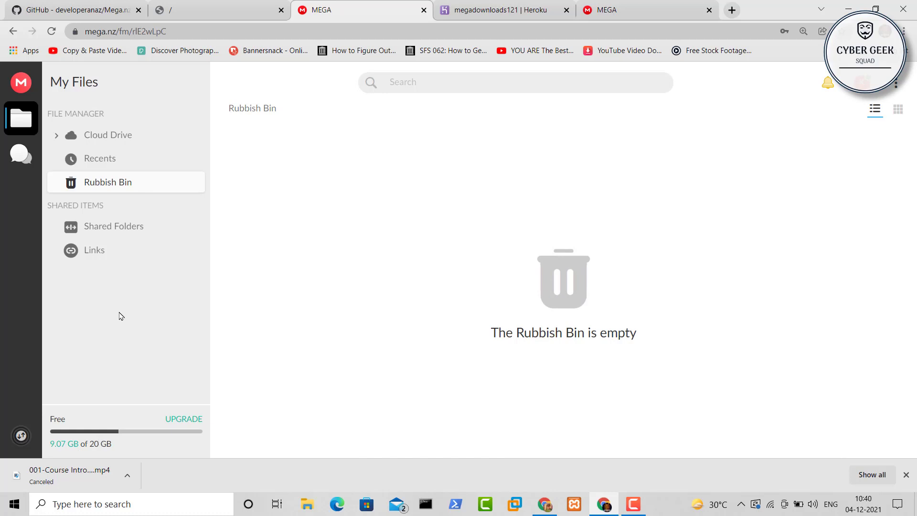
left_click(131, 137)
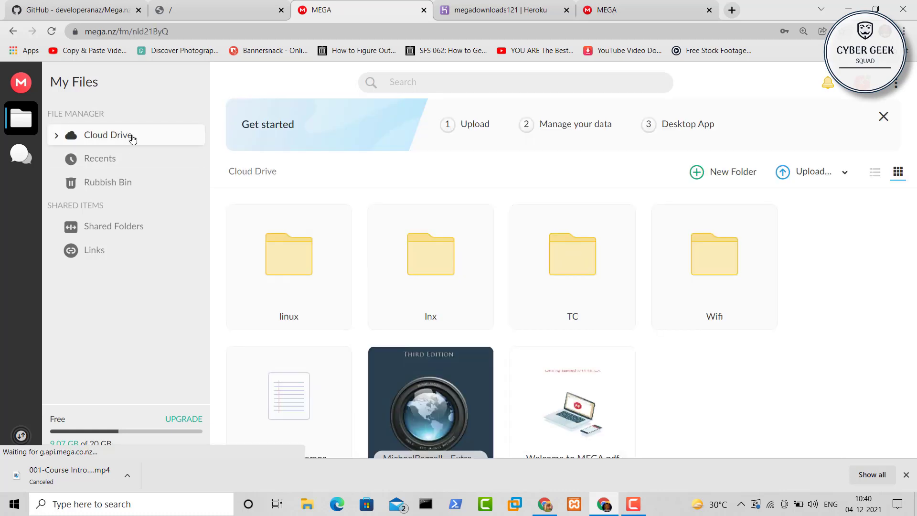
Close the duplicate MEGA tab and open linux > PentesterAcademy WiFi Security Bootcamp 2021 to see its four videos
left_click(424, 10)
left_click(485, 7)
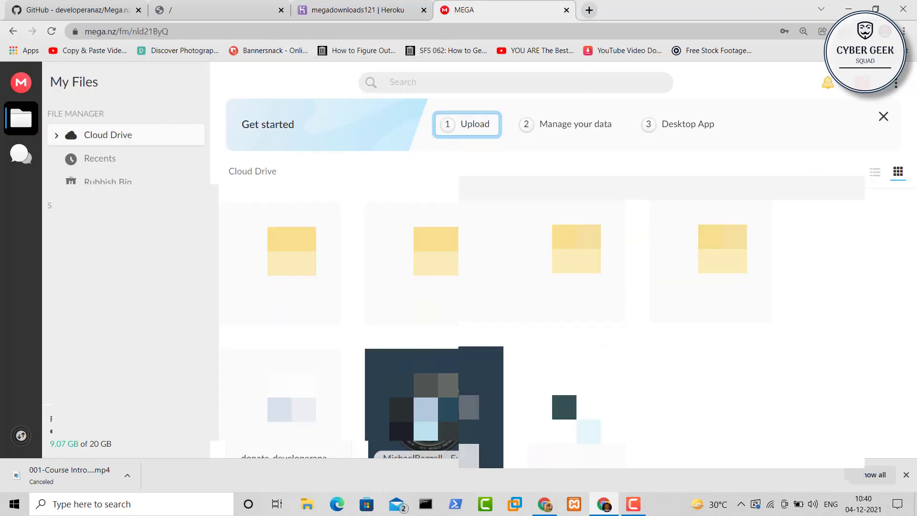
scroll(490, 282, "down", 1)
left_click(323, 249)
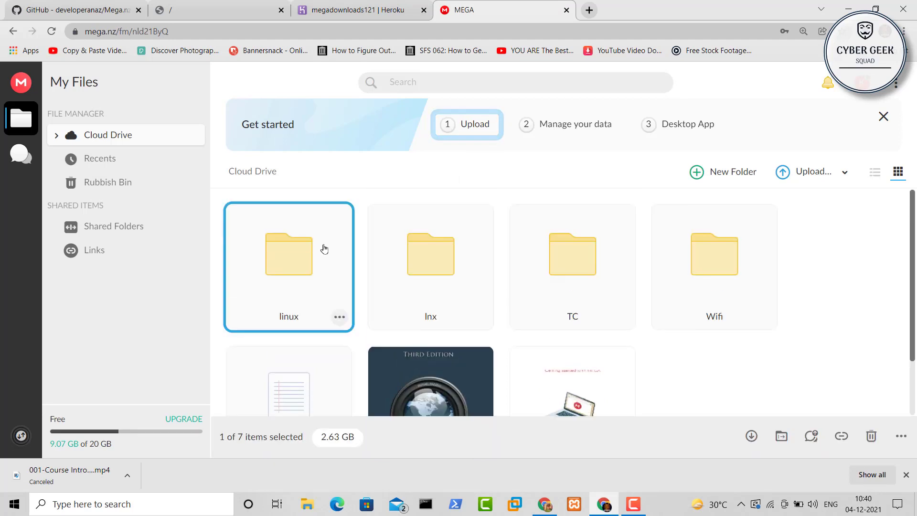
double_click(281, 257)
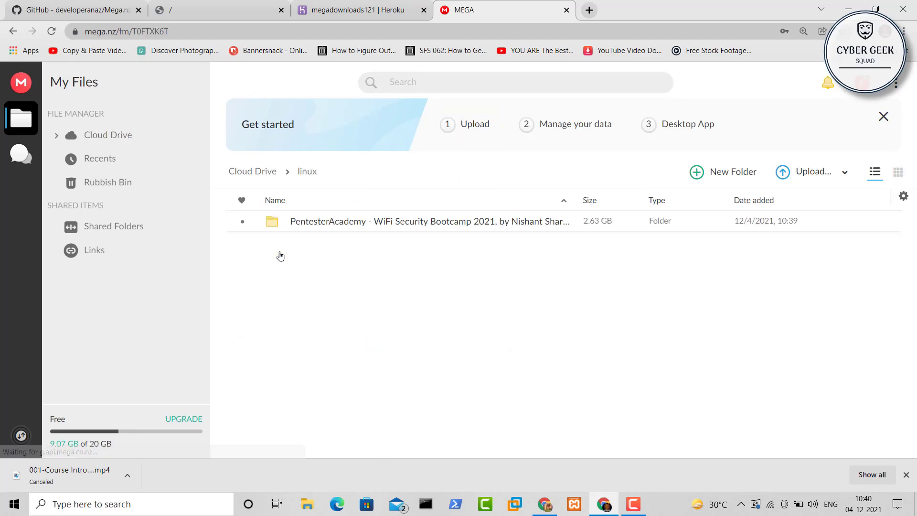
left_click(359, 225)
double_click(359, 226)
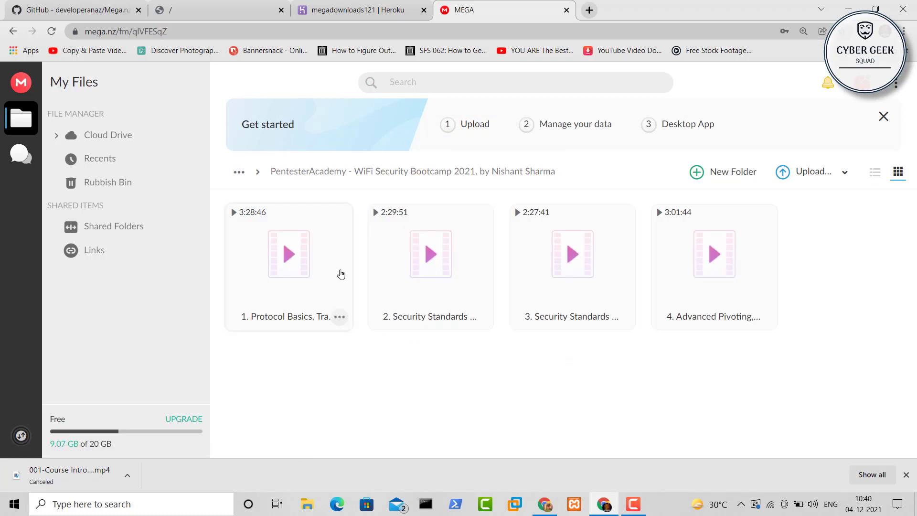
Reload the index, then restart all dynos of the megadownloads121 Heroku app and return to the index
left_click(283, 3)
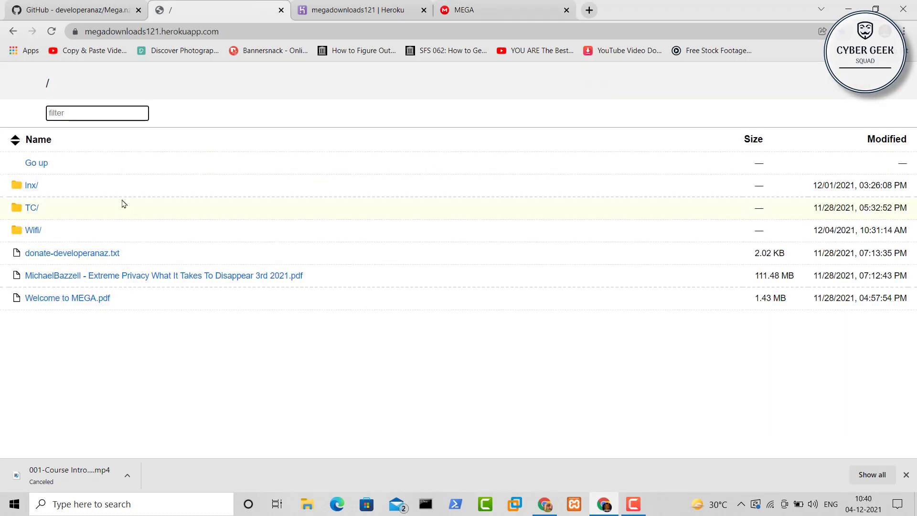
left_click(52, 31)
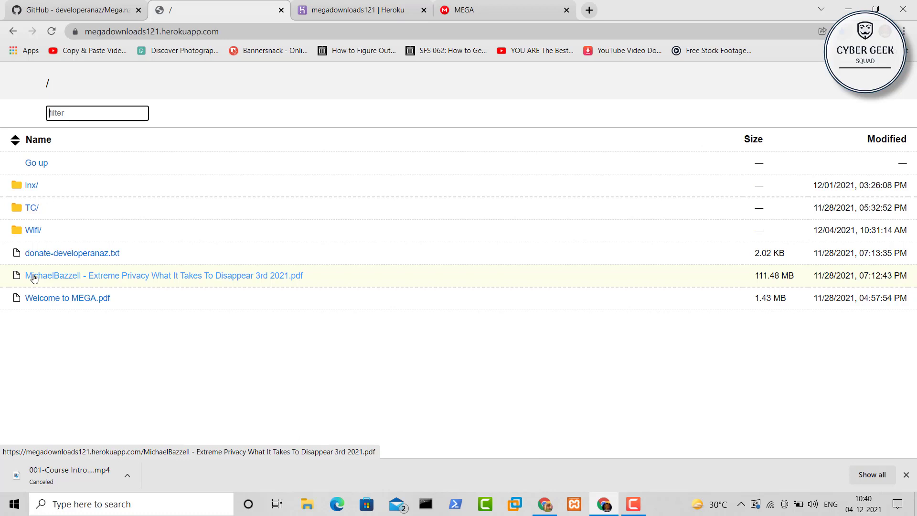
left_click(360, 7)
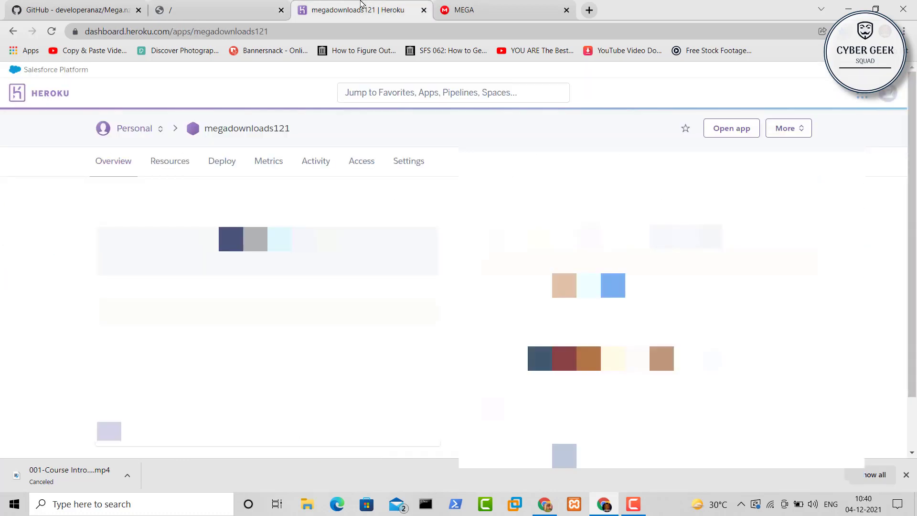
left_click(793, 128)
left_click(747, 261)
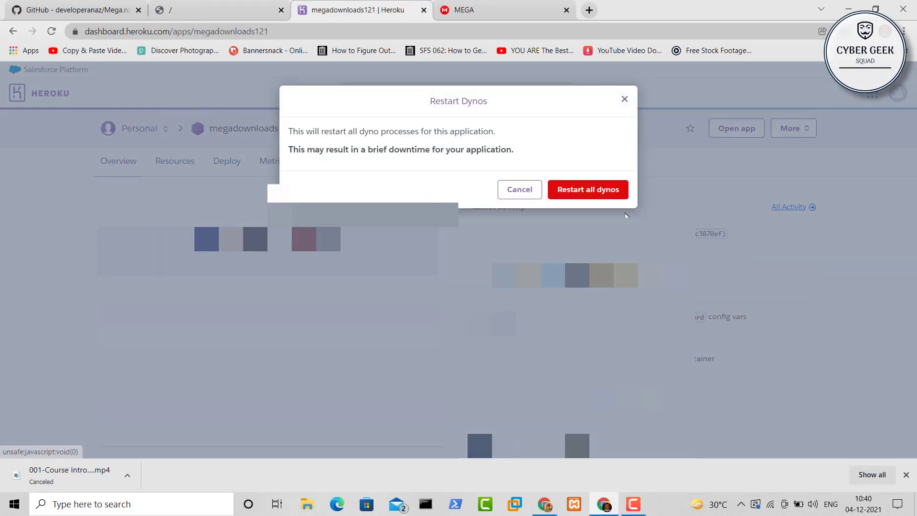
left_click(608, 190)
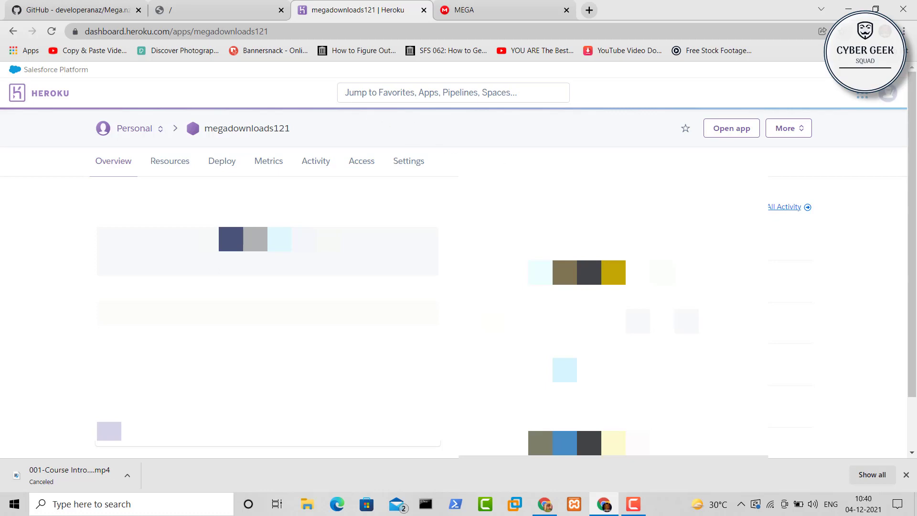
key("ctrl+shift+Tab")
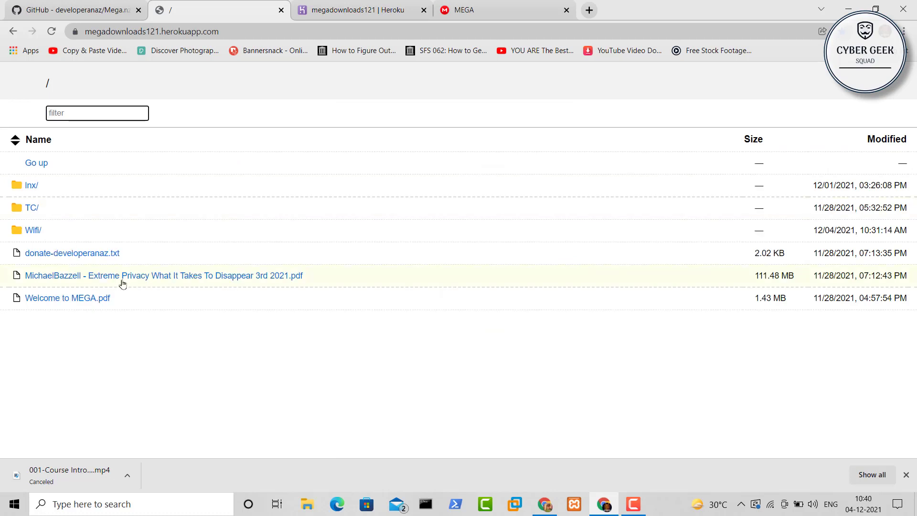
Reload the index and browse linux/ into the PentesterAcademy folder's four .mp4 lessons, then back to root
left_click(51, 32)
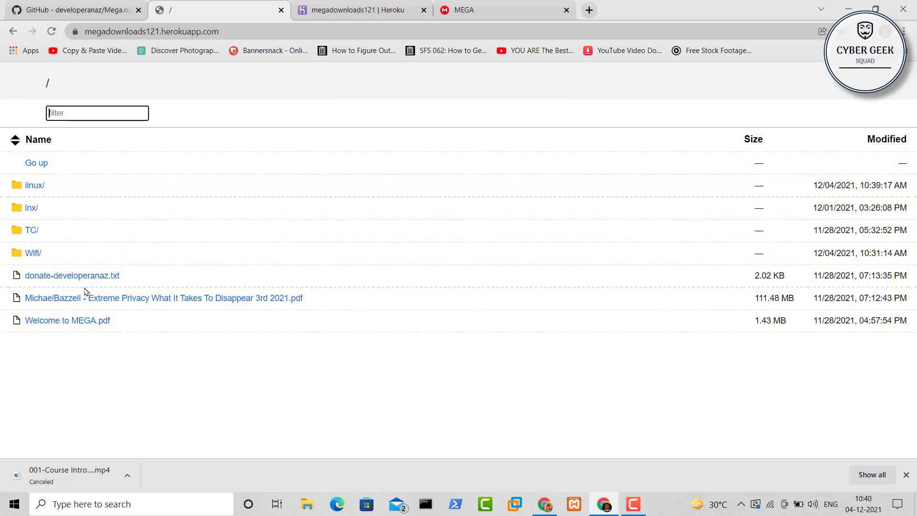
left_click(33, 186)
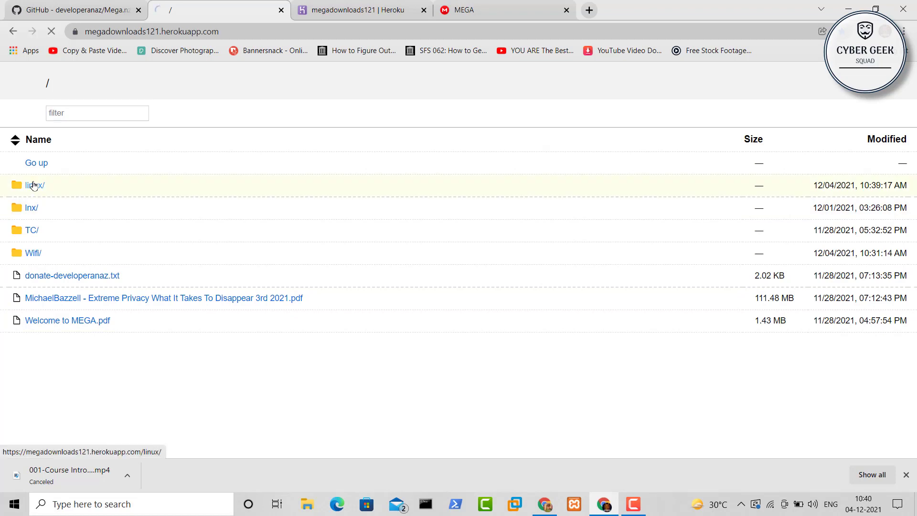
left_click(68, 190)
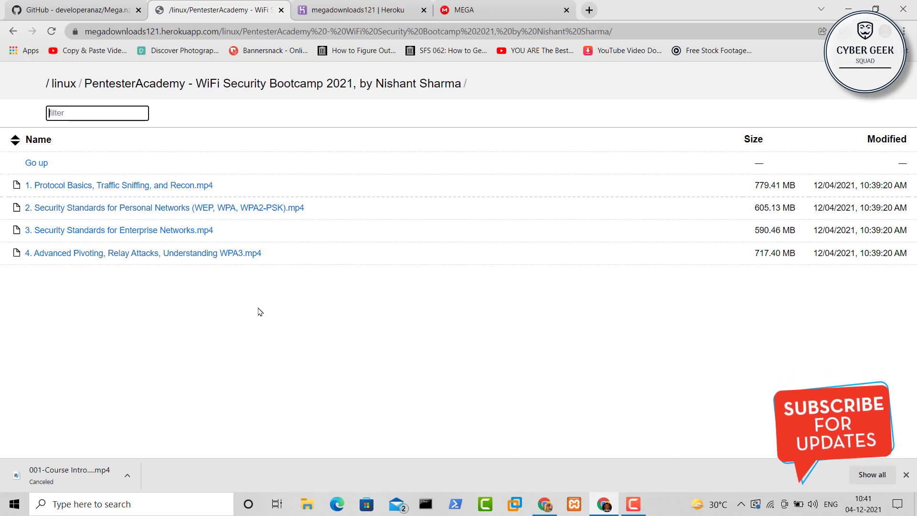
left_click(44, 164)
left_click(44, 164)
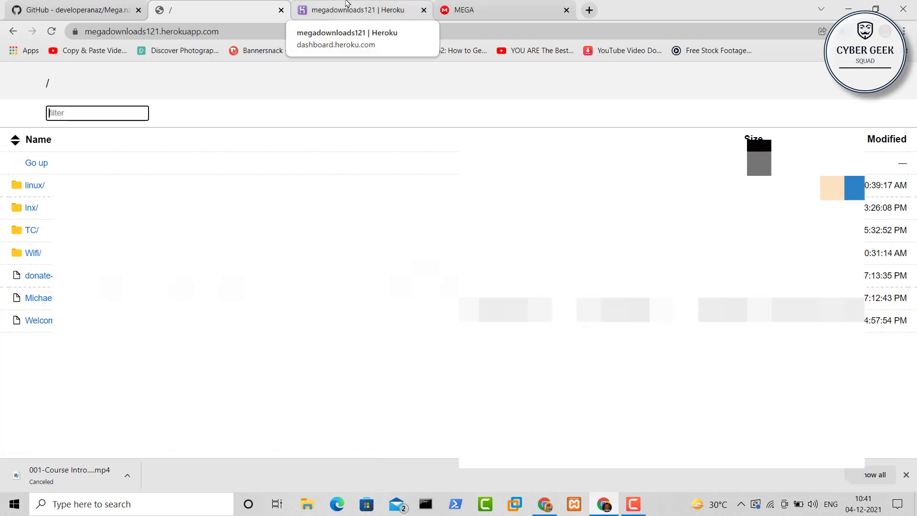
left_click(347, 3)
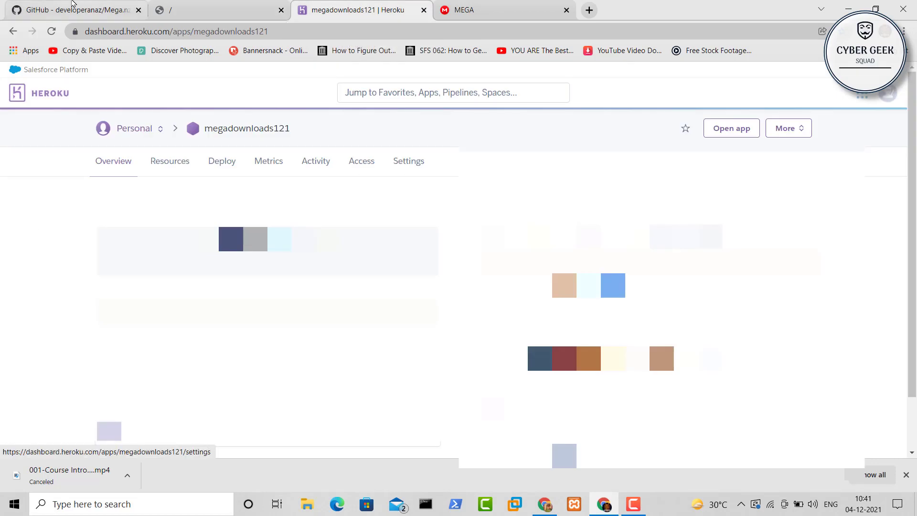
left_click(65, 6)
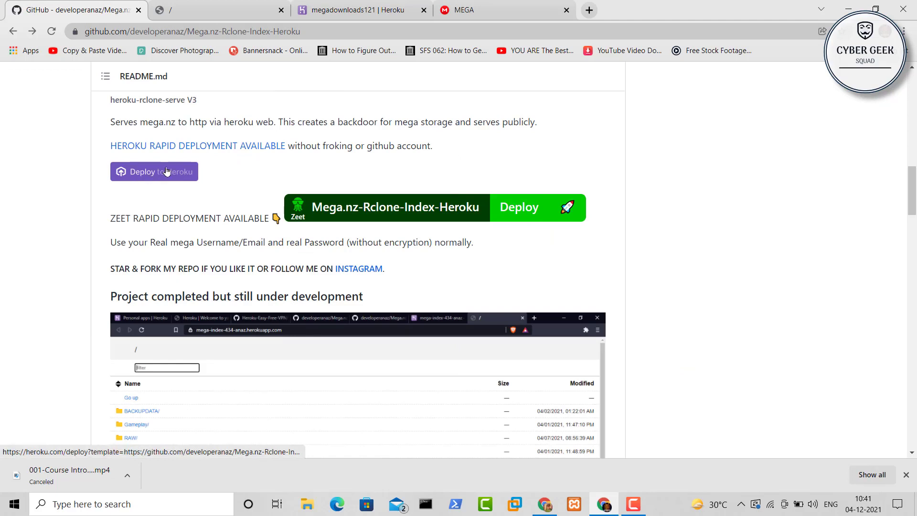
left_click(358, 8)
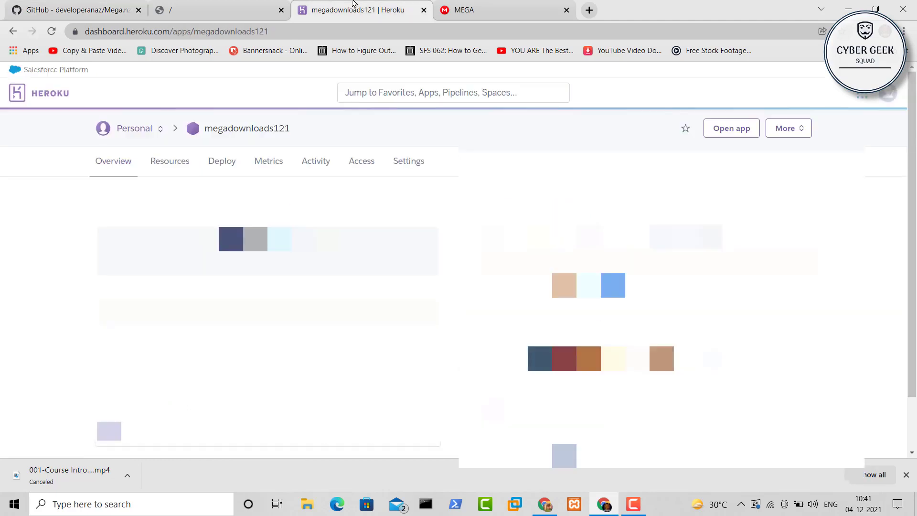
left_click(472, 10)
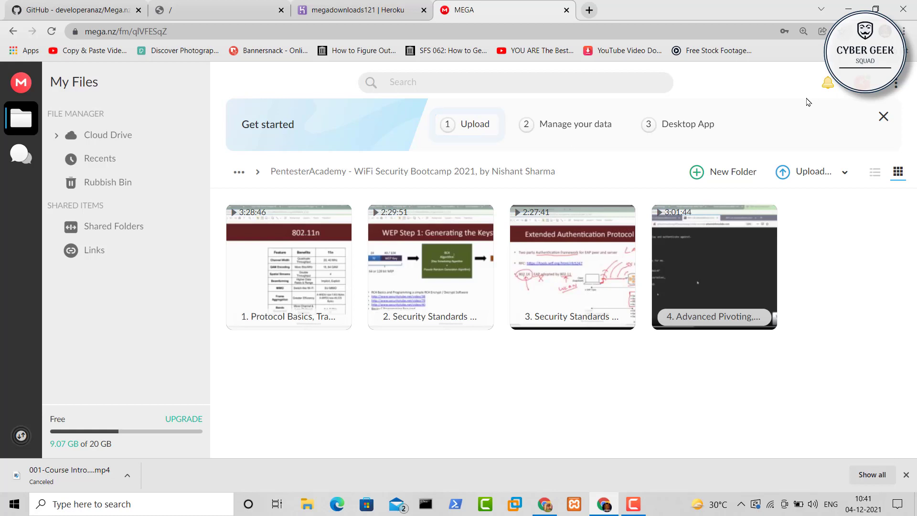
left_click(357, 10)
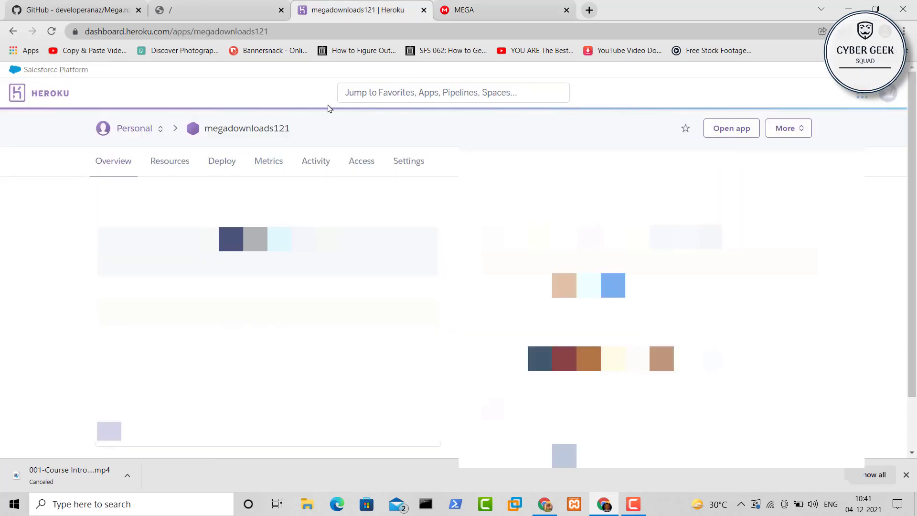
left_click(260, 2)
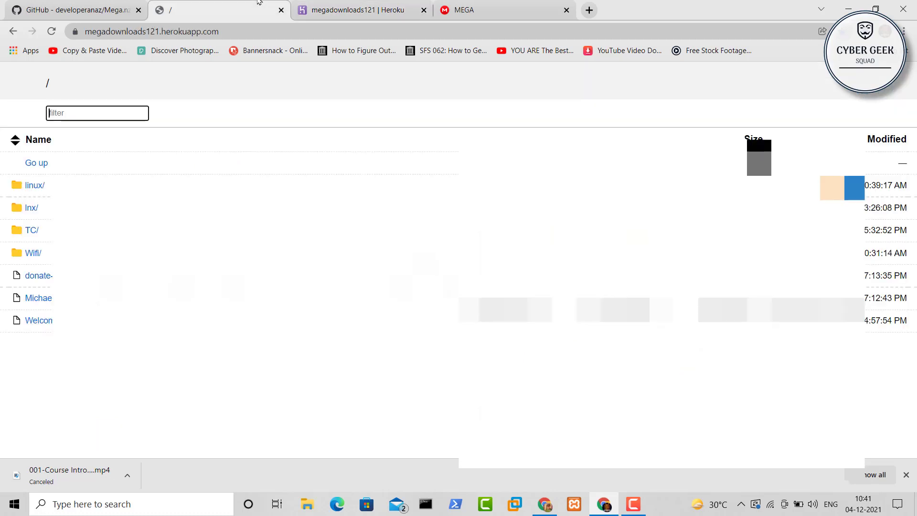